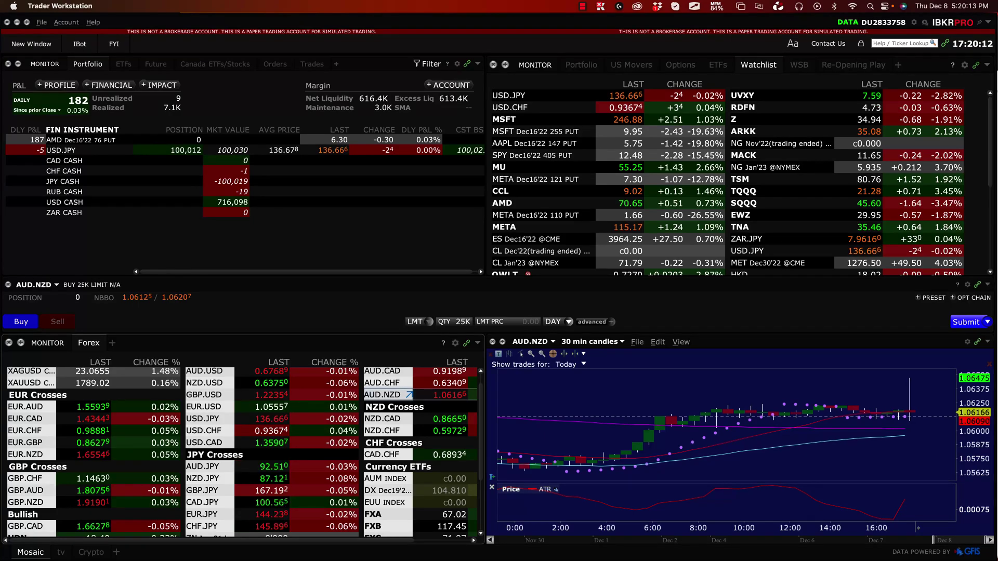
key("b")
mouse_move(362, 86)
left_mouse_down()
mouse_move(76, 60)
mouse_move(83, 224)
mouse_move(463, 141)
mouse_move(353, 78)
left_mouse_up()
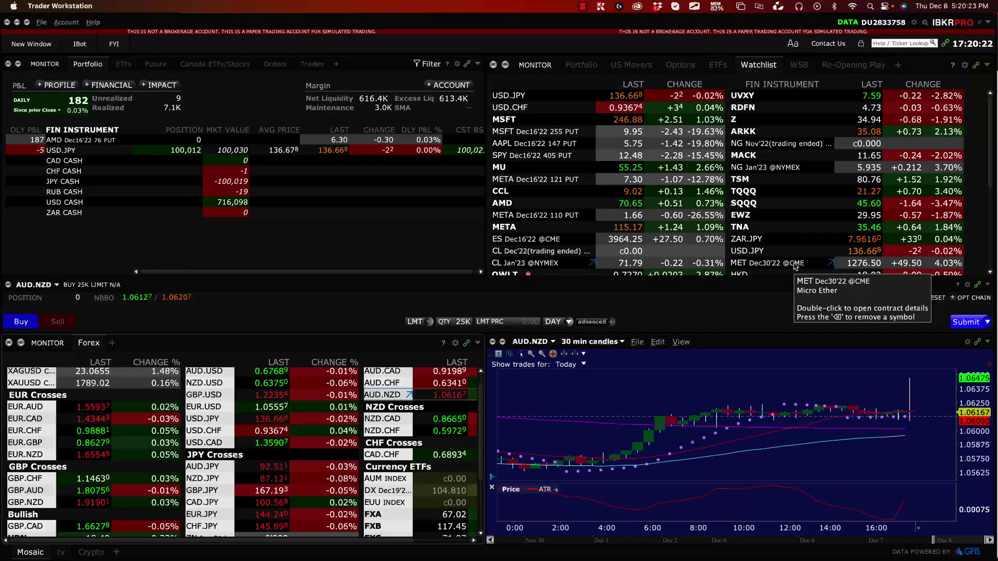
key("ctrl+shift+b")
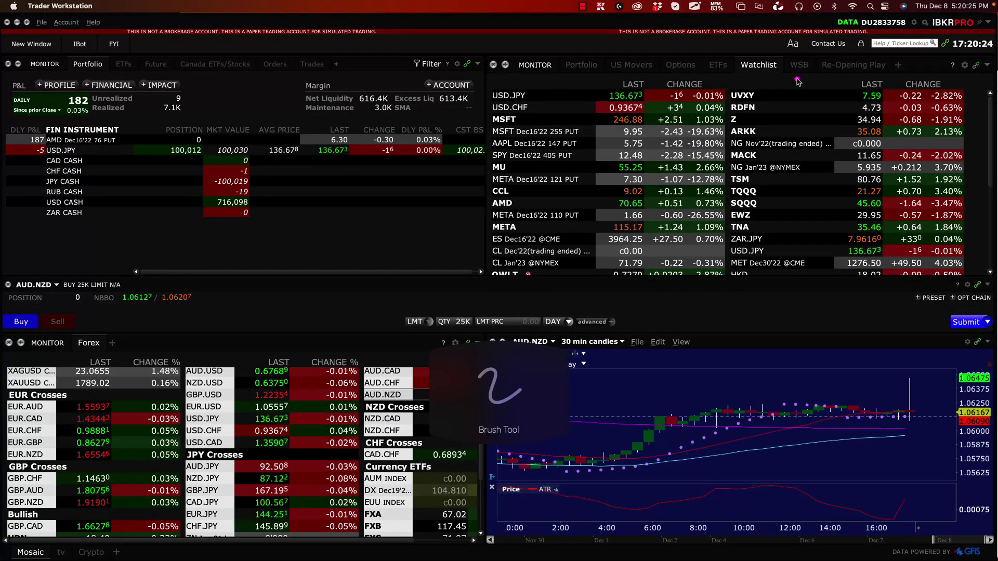
mouse_move(792, 83)
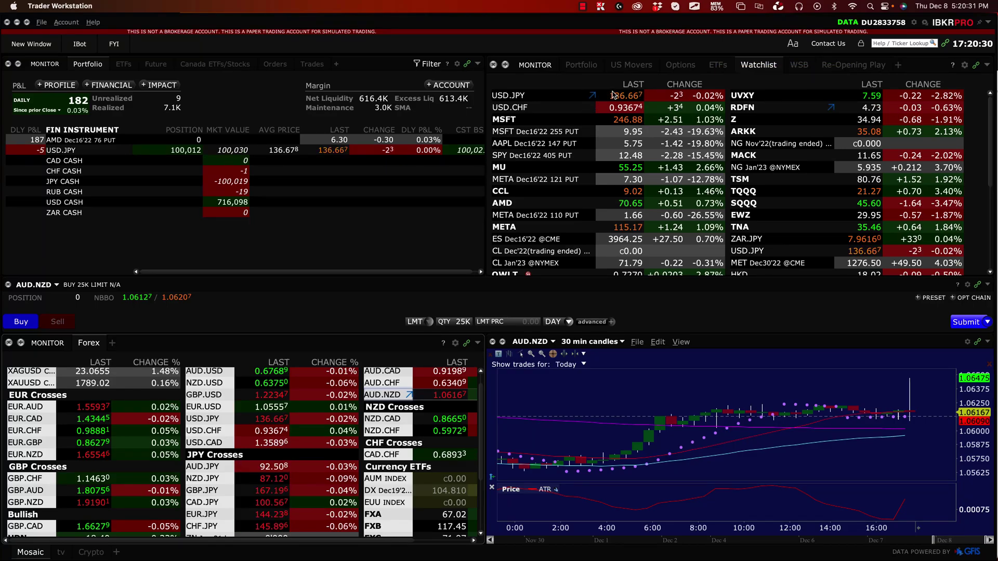
mouse_move(613, 94)
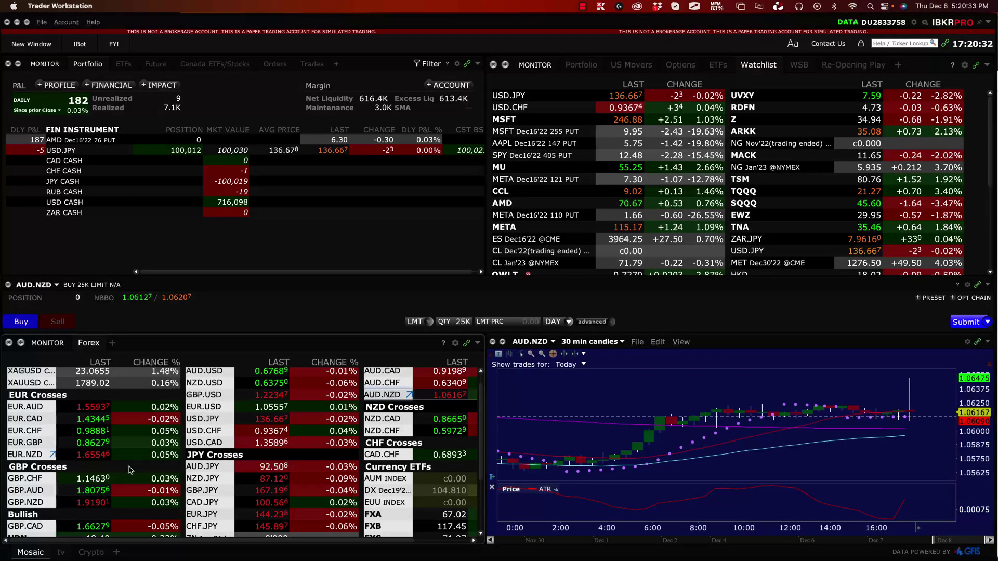
left_click(72, 552)
left_click(61, 552)
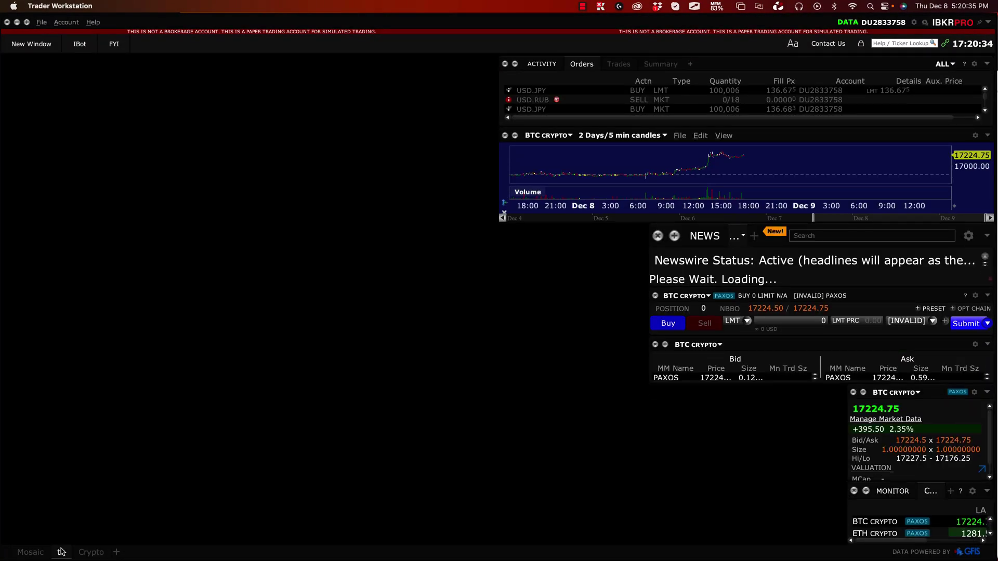
left_click(43, 552)
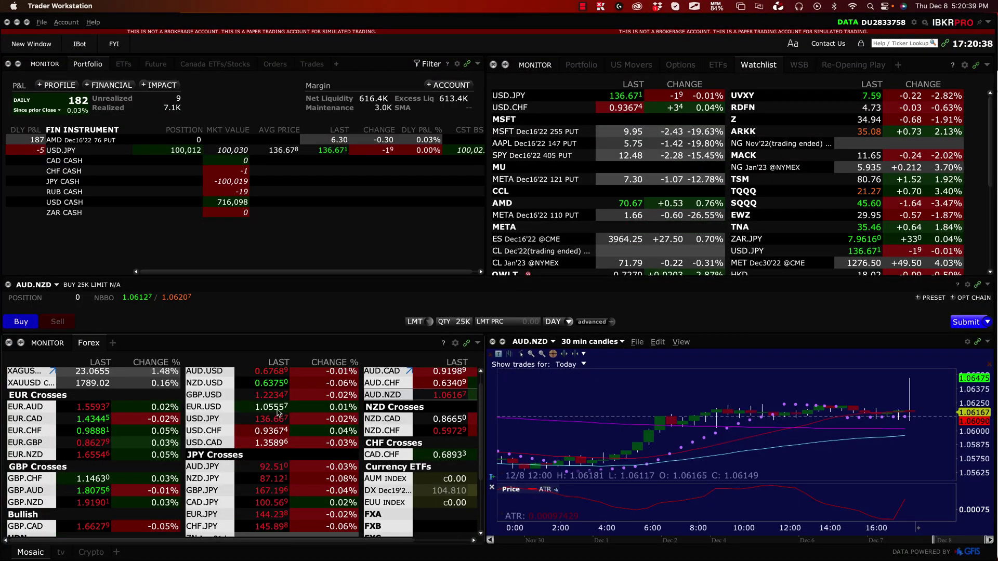
- Examine the daily P&L summary and the daily P&L of the AMD put and USD.JPY positions in the portfolio
key("b")
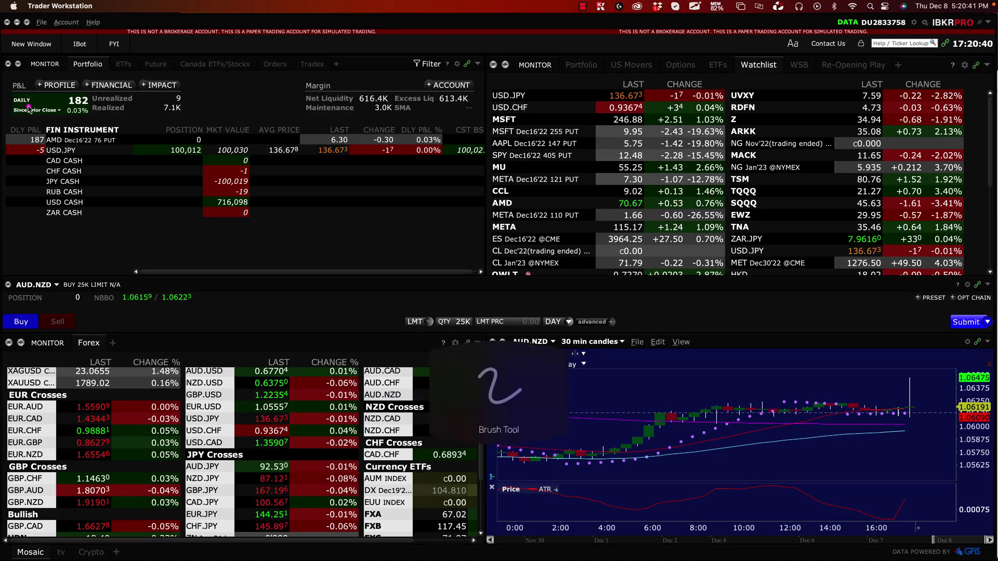
mouse_move(14, 63)
left_mouse_down()
mouse_move(484, 67)
mouse_move(488, 231)
mouse_move(418, 276)
mouse_move(68, 271)
mouse_move(8, 242)
mouse_move(12, 54)
left_mouse_up()
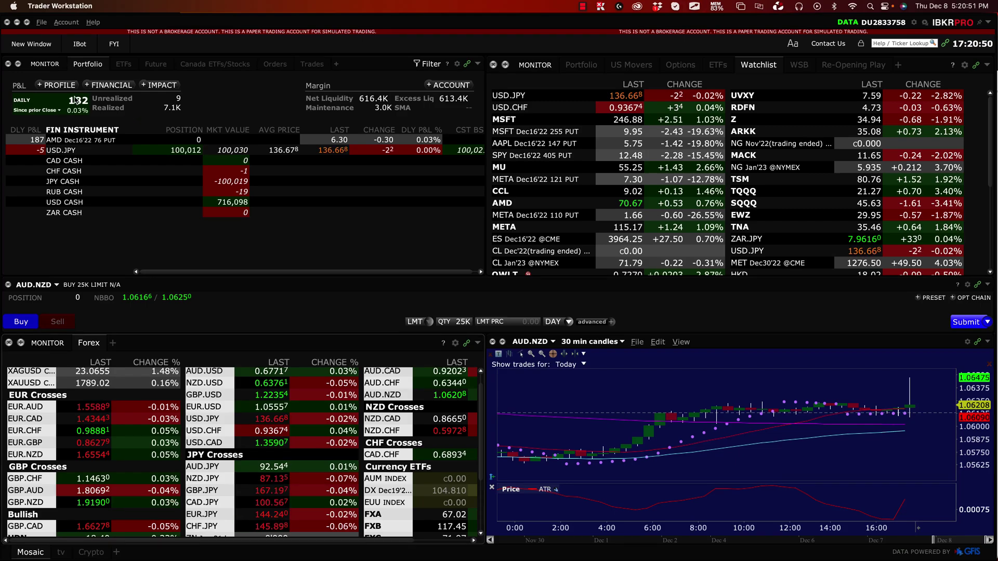
key("b")
mouse_move(84, 91)
left_mouse_down()
mouse_move(29, 127)
mouse_move(114, 112)
left_mouse_up()
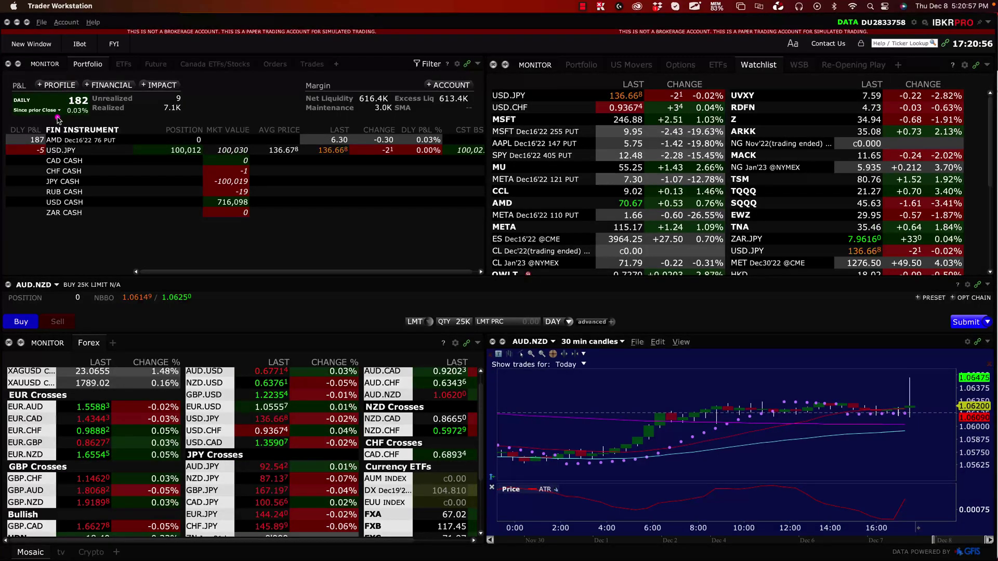
left_click_drag(54, 118, 94, 93)
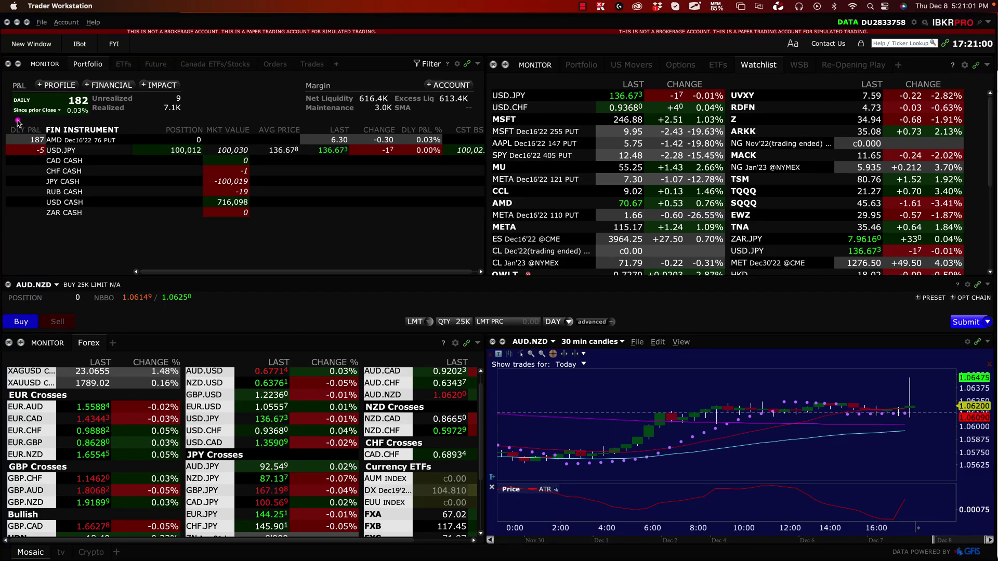
left_click_drag(14, 118, 67, 119)
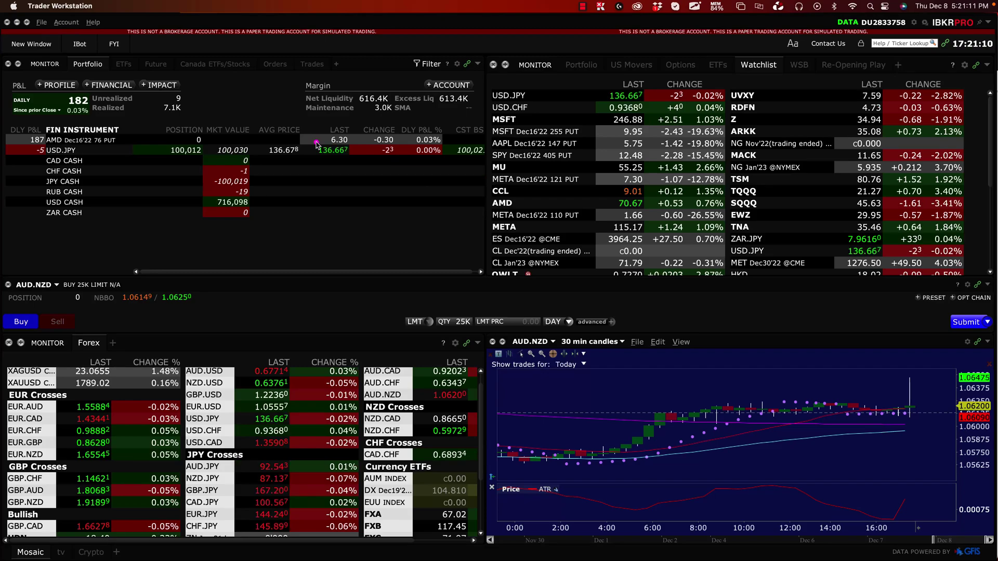
mouse_move(78, 97)
left_mouse_down()
mouse_move(21, 130)
mouse_move(46, 84)
left_mouse_up()
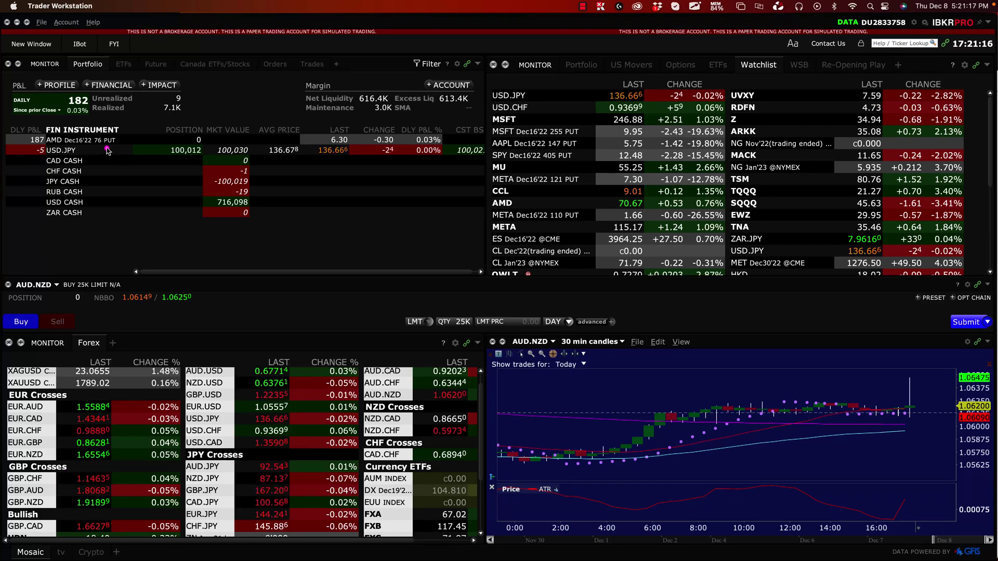
mouse_move(59, 86)
left_mouse_down()
mouse_move(83, 119)
mouse_move(76, 99)
mouse_move(52, 120)
mouse_move(52, 87)
left_mouse_up()
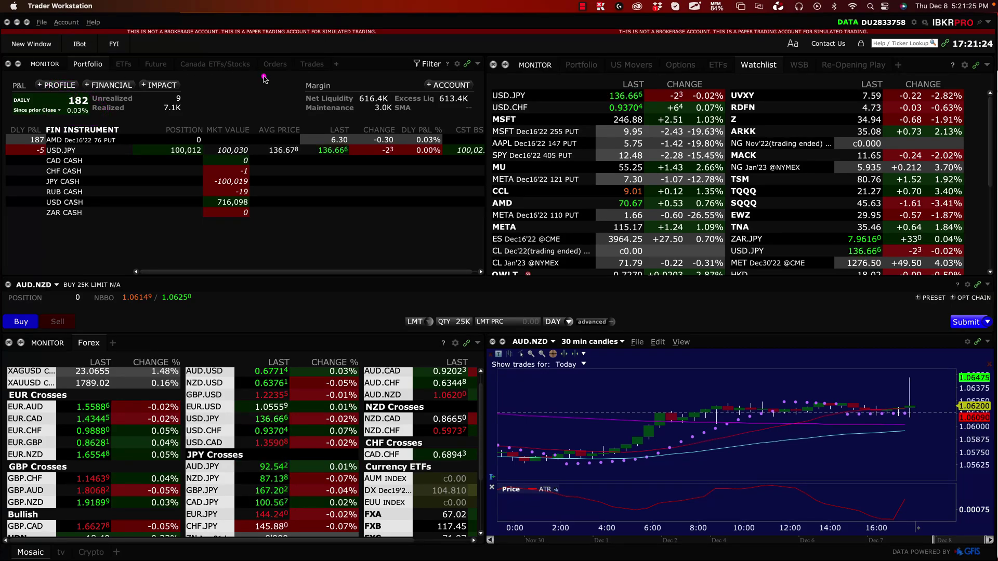
- Open the Account Window and compare USD.JPY's unrealized P&L under FX Portfolio - Virtual FX Position with its daily P&L in the portfolio
left_click(66, 23)
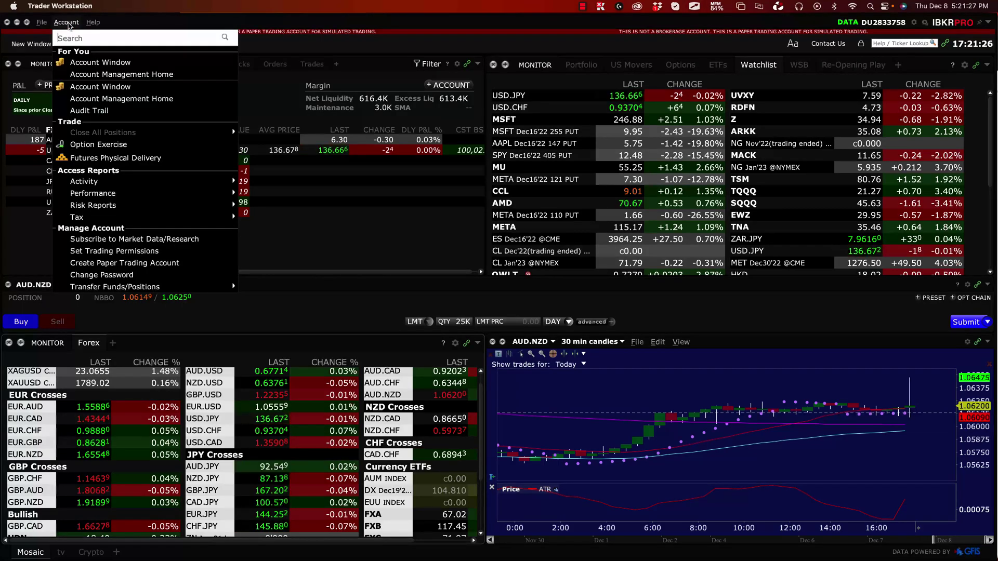
left_click(77, 62)
left_click_drag(569, 24, 570, 47)
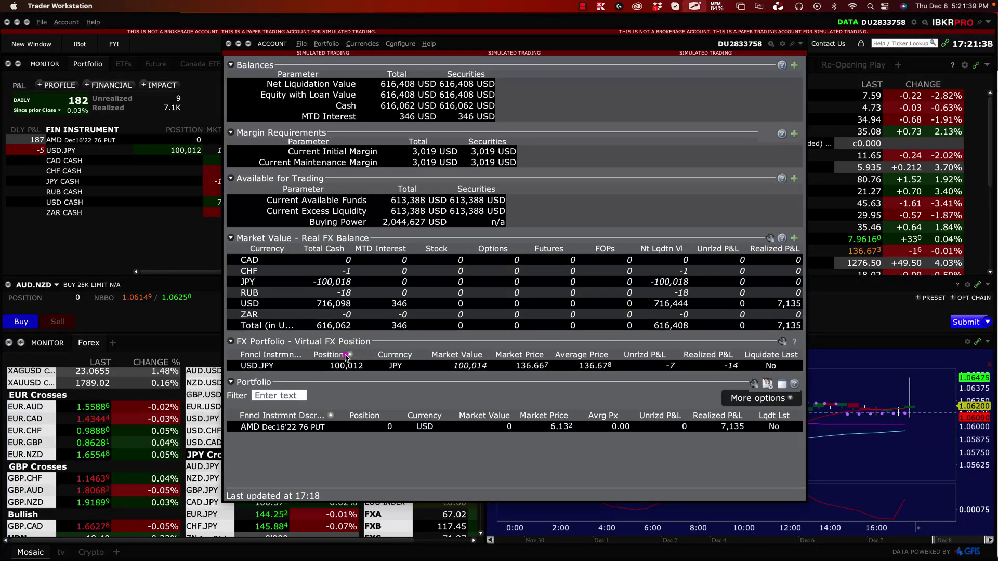
key("b")
mouse_move(766, 349)
left_mouse_down()
mouse_move(161, 351)
mouse_move(190, 375)
mouse_move(744, 386)
mouse_move(710, 355)
mouse_move(657, 373)
mouse_move(691, 354)
left_mouse_up()
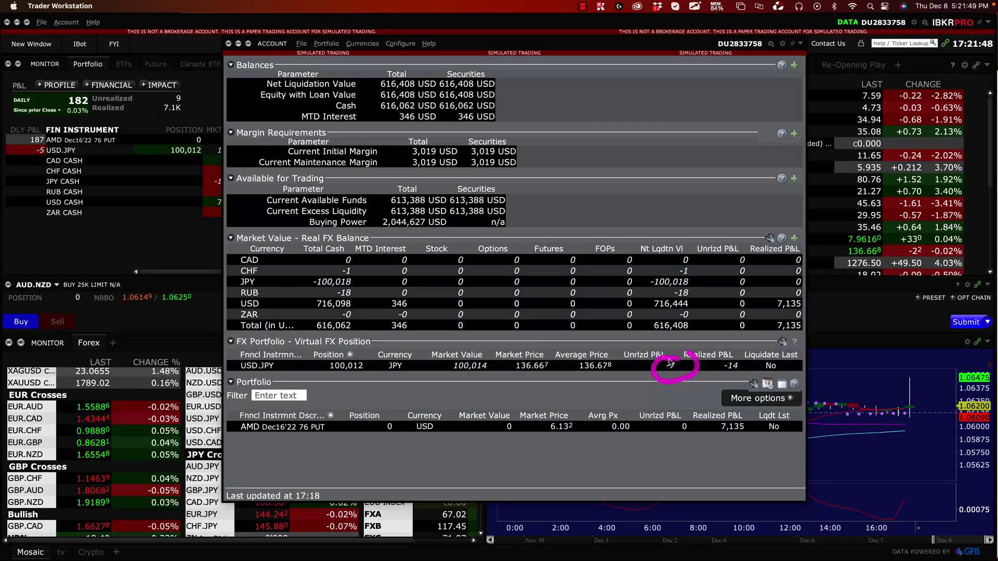
mouse_move(43, 150)
left_mouse_down()
mouse_move(44, 169)
mouse_move(21, 138)
left_mouse_up()
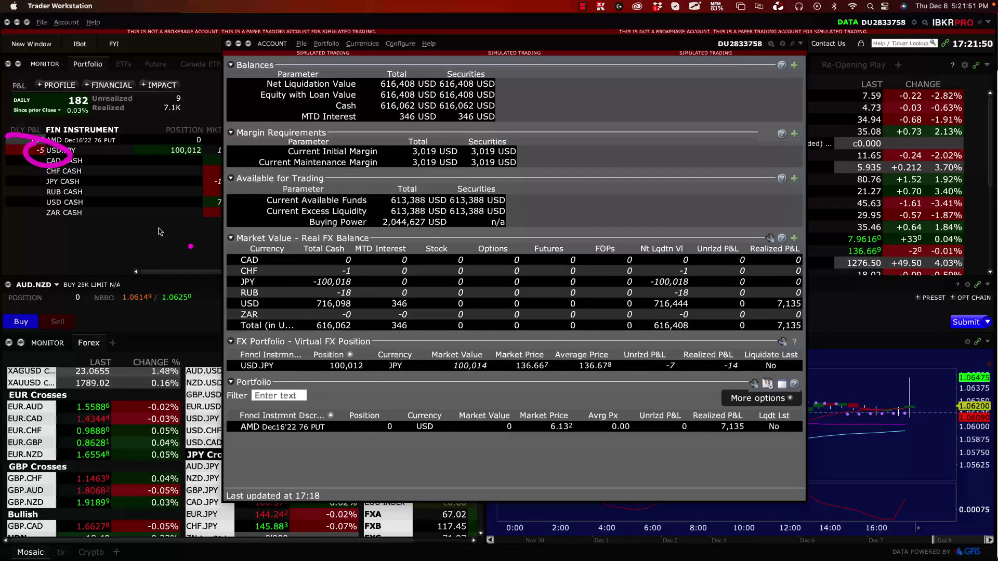
mouse_move(568, 365)
left_mouse_down()
mouse_move(769, 387)
mouse_move(723, 347)
left_mouse_up()
left_click_drag(638, 366, 638, 366)
left_click_drag(241, 385, 804, 390)
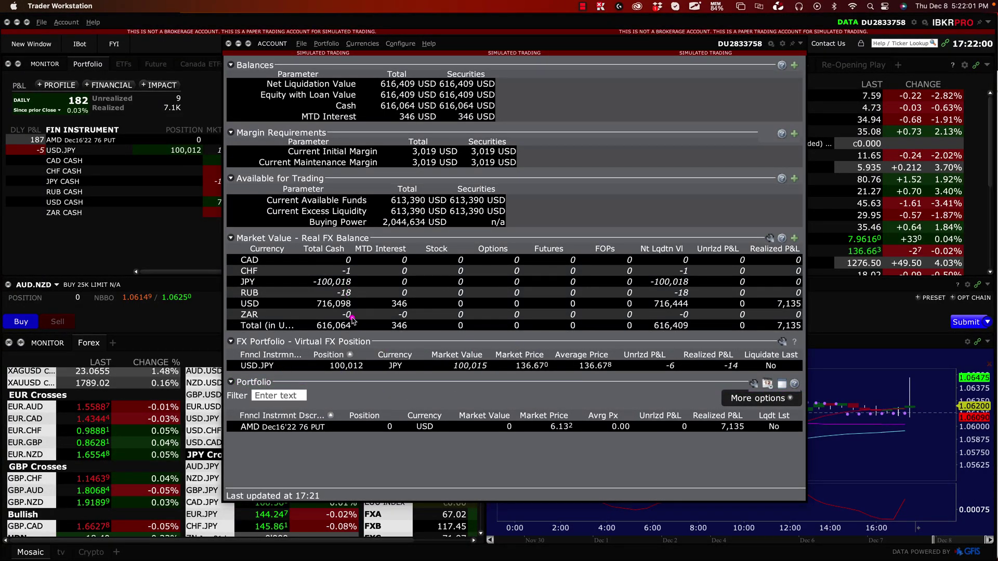
- Close the account window and examine the P&L area of the portfolio monitor
left_click(229, 43)
key("b")
left_click_drag(99, 87, 91, 133)
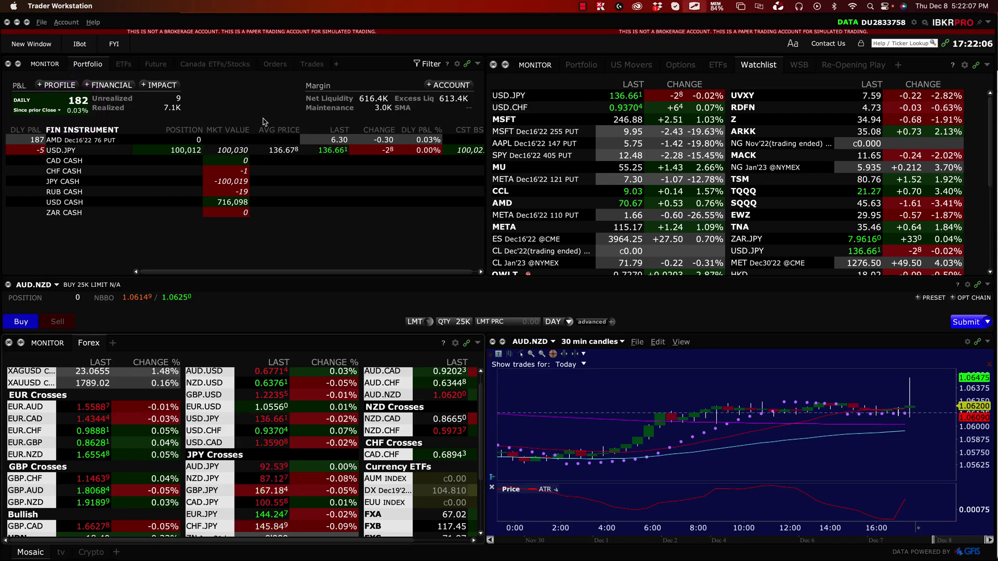
- Reopen the Account Window and examine each currency's total cash under Market Value - Real FX Balance
left_click(66, 22)
left_click(73, 52)
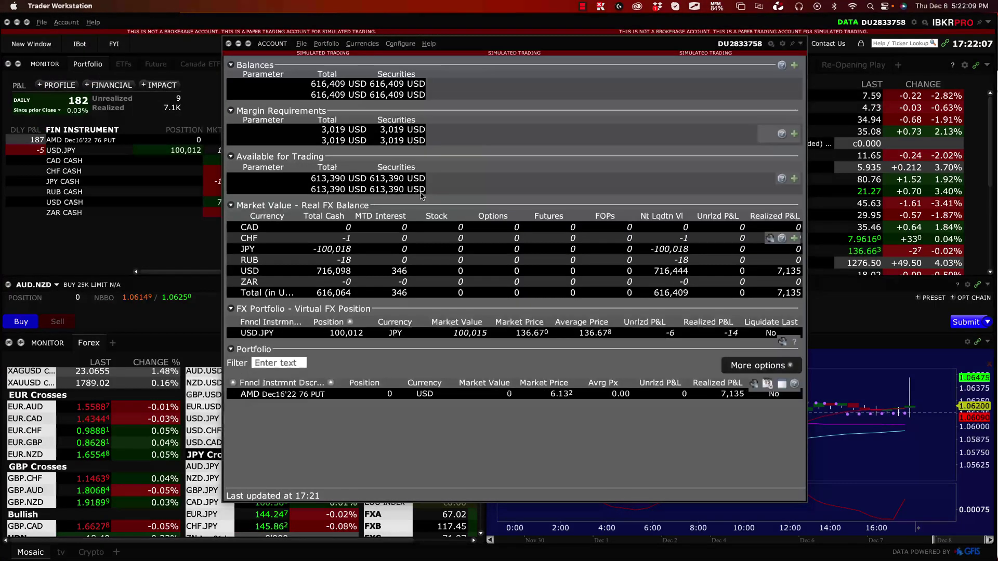
key("b")
mouse_move(764, 240)
left_mouse_down()
mouse_move(304, 216)
mouse_move(385, 341)
mouse_move(748, 320)
mouse_move(712, 253)
left_mouse_up()
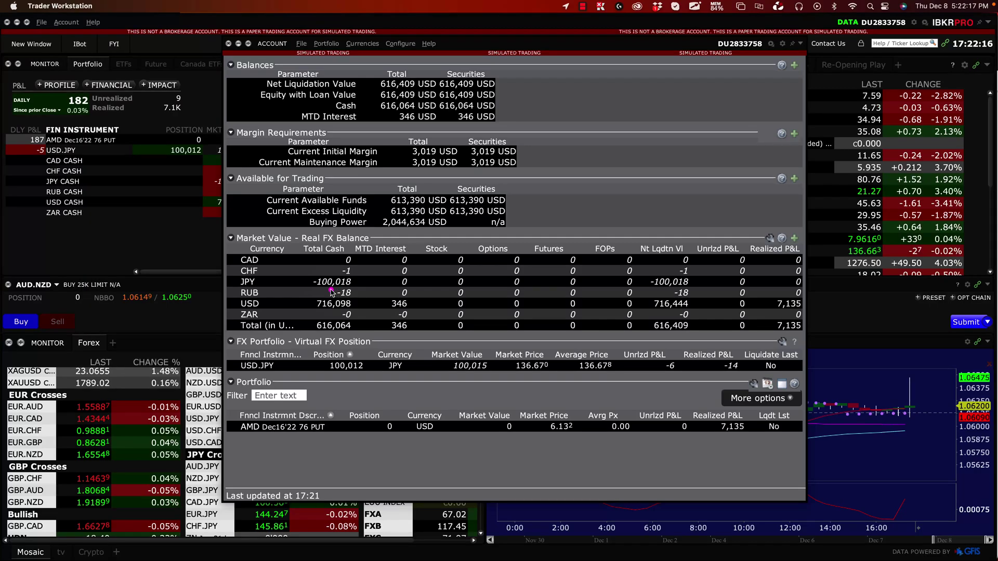
mouse_move(326, 304)
left_mouse_down()
mouse_move(350, 260)
mouse_move(332, 329)
left_mouse_up()
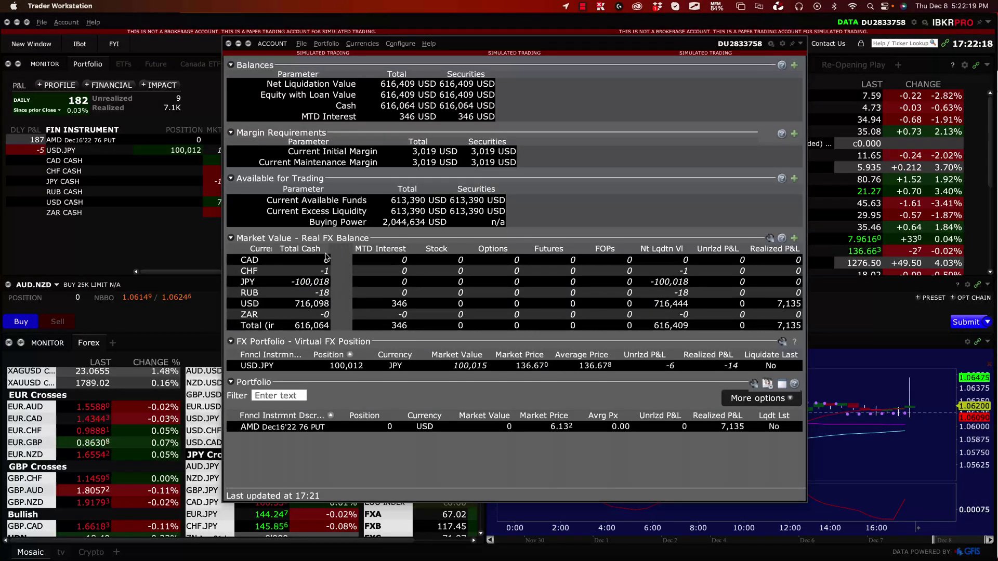
key("b")
mouse_move(370, 238)
left_mouse_down()
mouse_move(308, 280)
mouse_move(379, 263)
mouse_move(369, 235)
left_mouse_up()
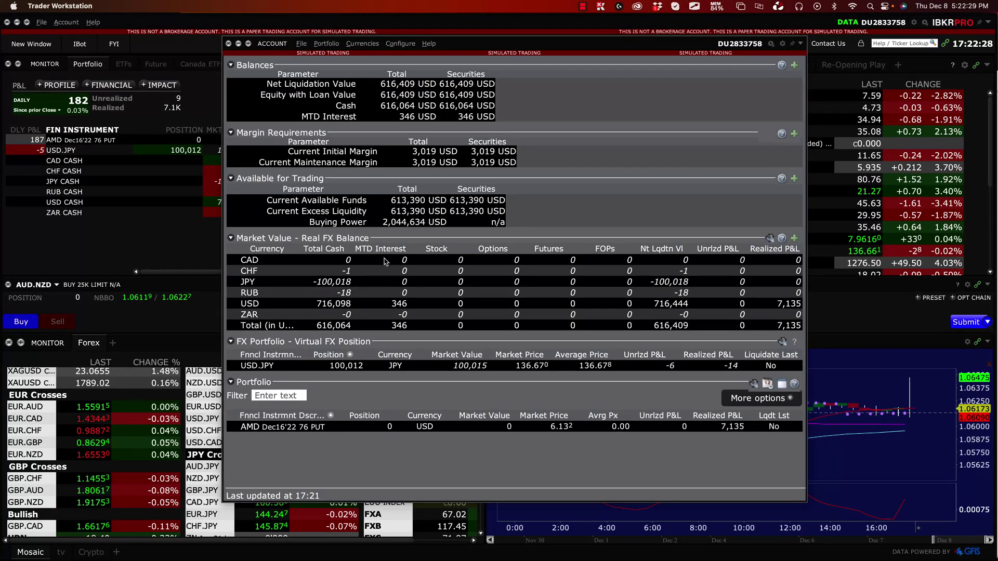
- Close all non-base currency balances from the JPY row of the Real FX Balance, converting them to USD, and dismiss the USD.RUB order notice
right_click(385, 282)
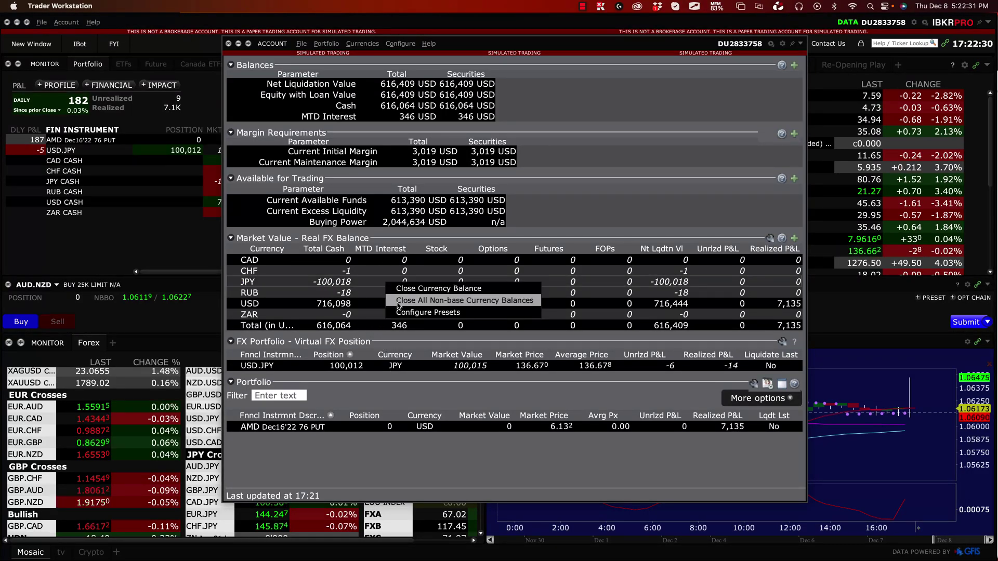
left_click(398, 301)
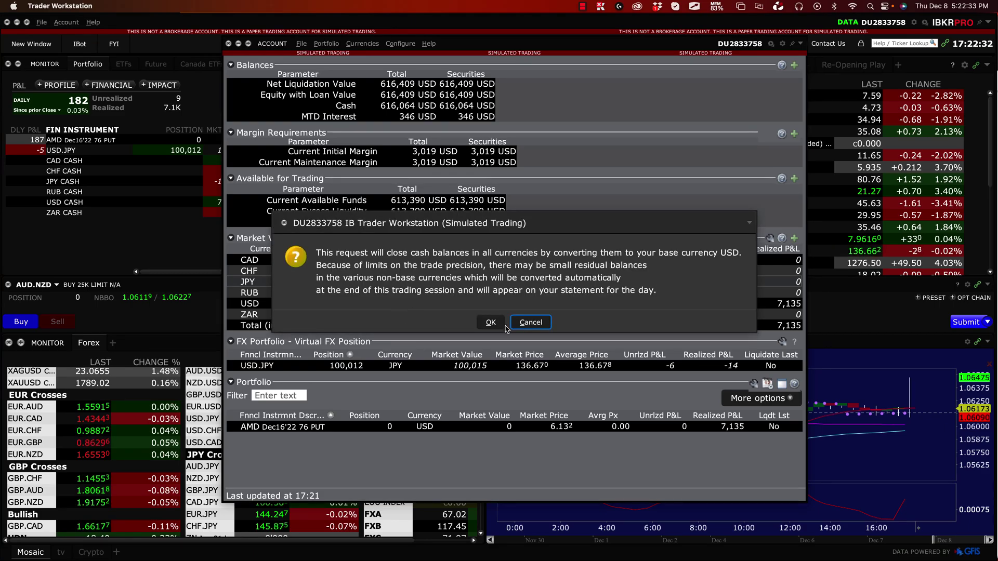
left_click(483, 323)
left_click(496, 339)
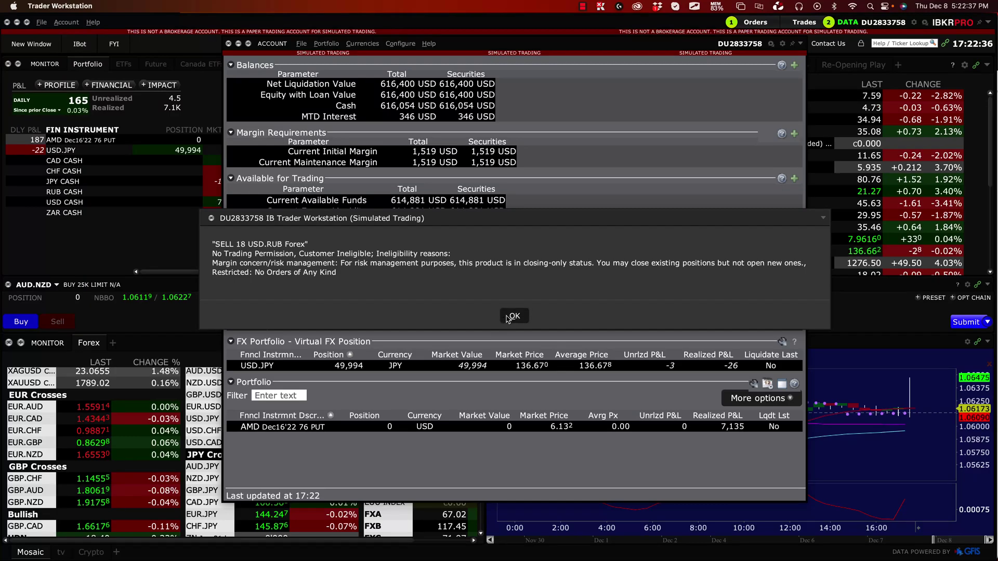
left_click(509, 317)
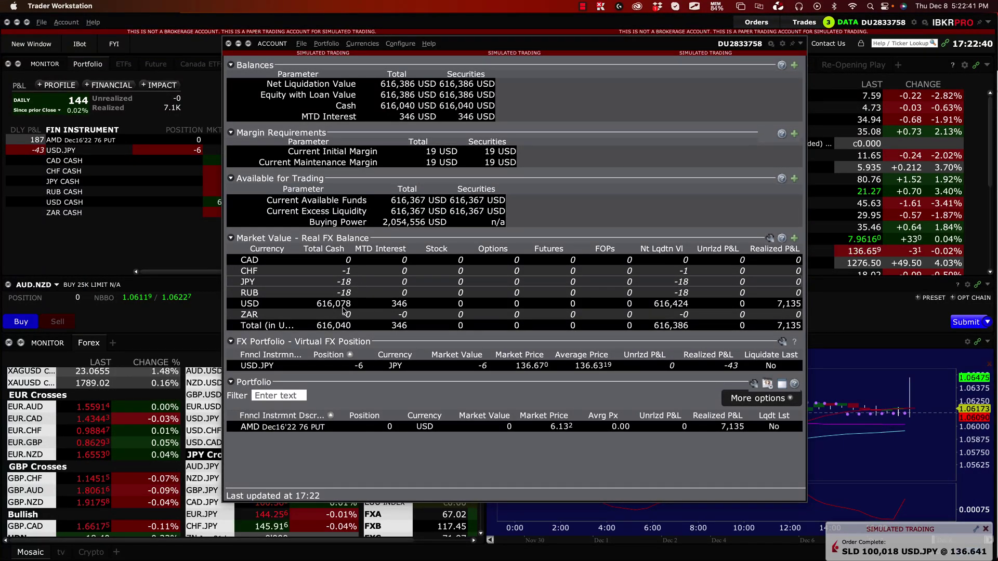
- Check the total cash per currency and the USD.JPY position under FX Portfolio - Virtual FX Position
mouse_move(351, 262)
left_mouse_down()
mouse_move(324, 300)
mouse_move(379, 264)
mouse_move(337, 256)
left_mouse_up()
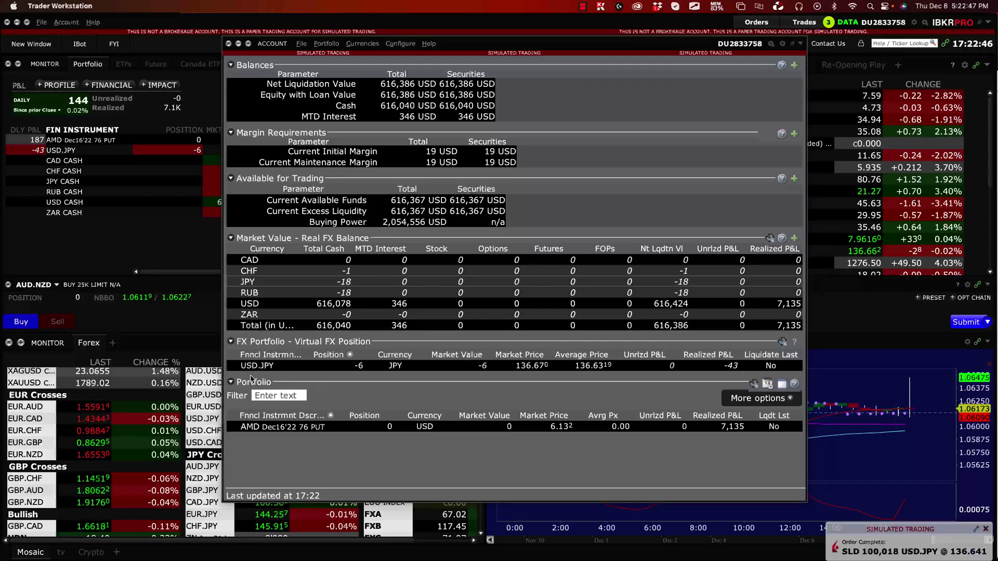
mouse_move(383, 349)
left_mouse_down()
mouse_move(332, 370)
mouse_move(375, 368)
mouse_move(381, 352)
left_mouse_up()
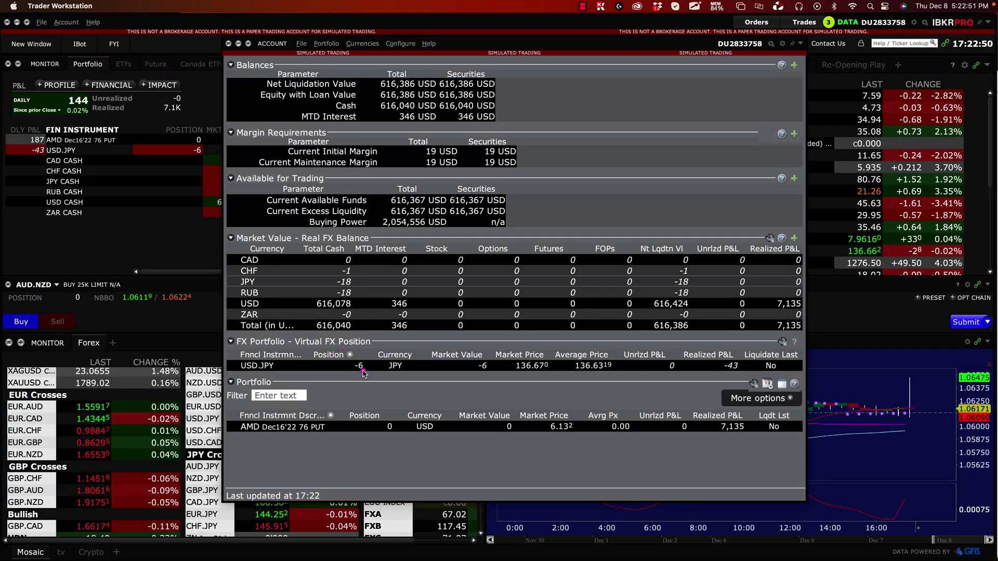
mouse_move(366, 353)
left_mouse_down()
mouse_move(346, 367)
mouse_move(370, 373)
mouse_move(353, 370)
left_mouse_up()
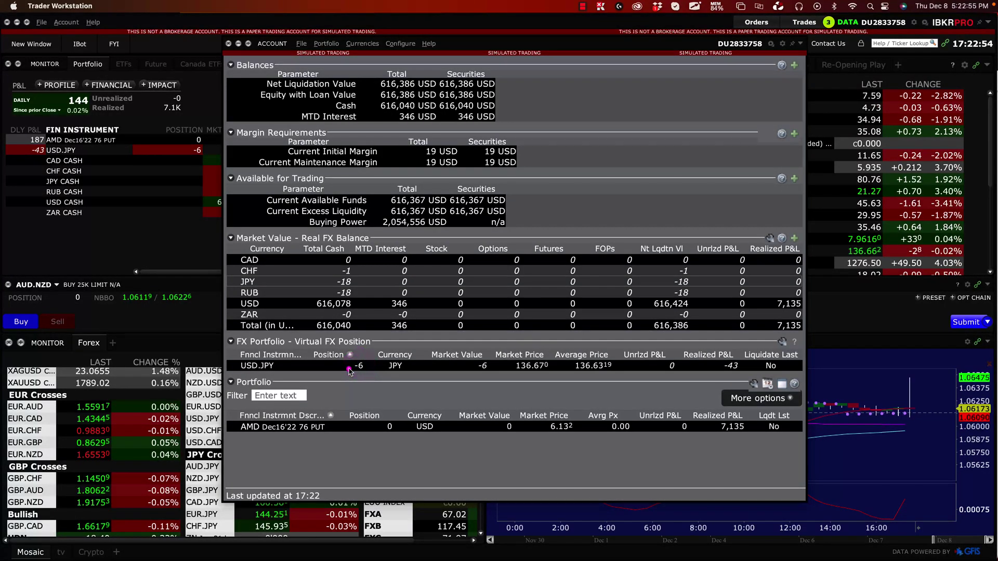
- Look over the actions available for the USD.JPY virtual position and for the real currency balances without choosing any
right_click(362, 367)
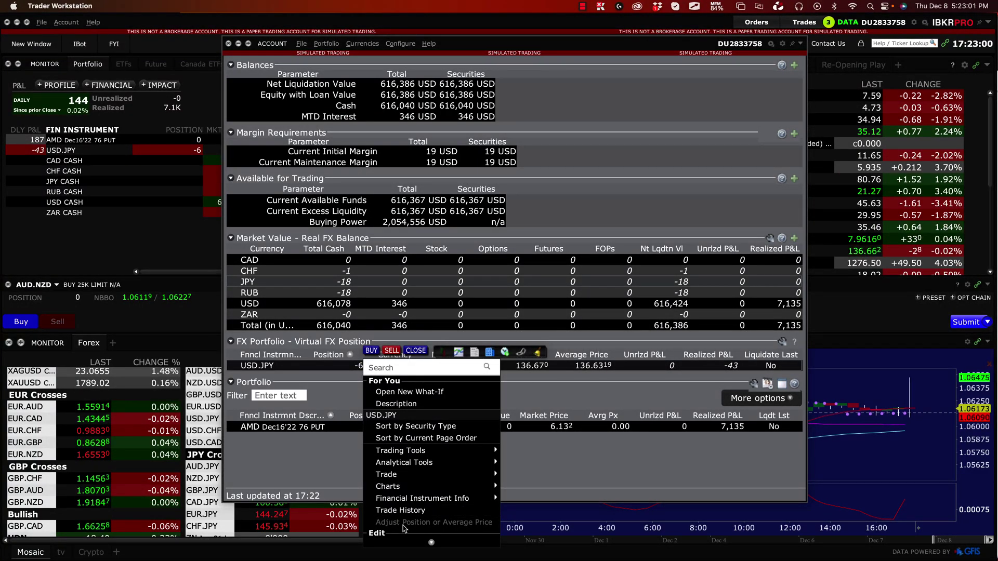
key("Escape")
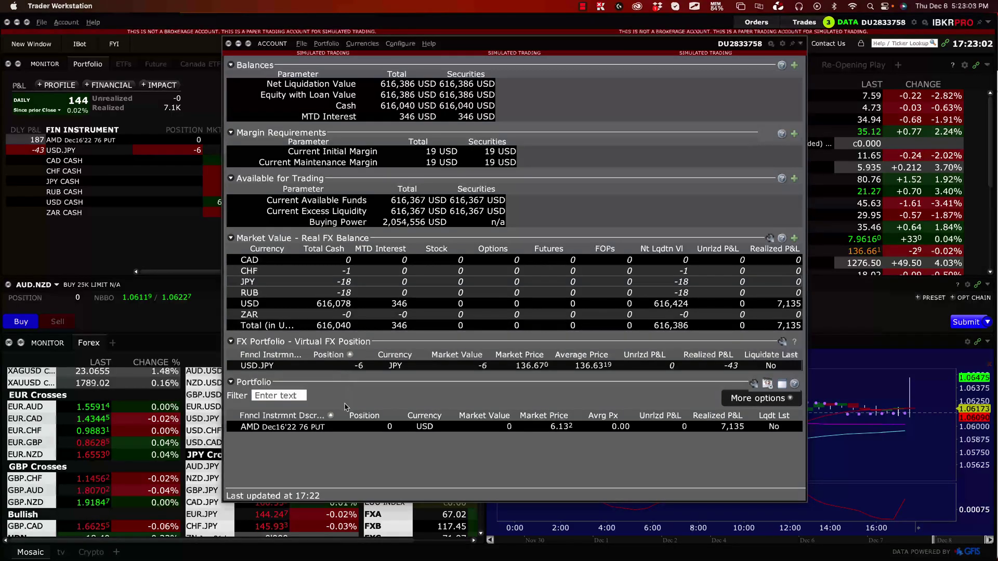
right_click(499, 366)
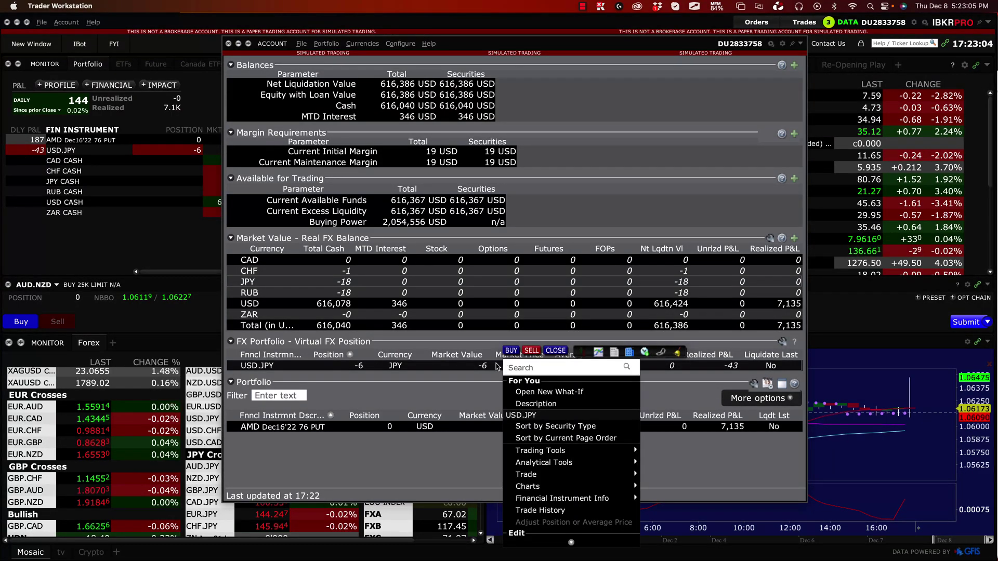
key("Escape")
right_click(339, 304)
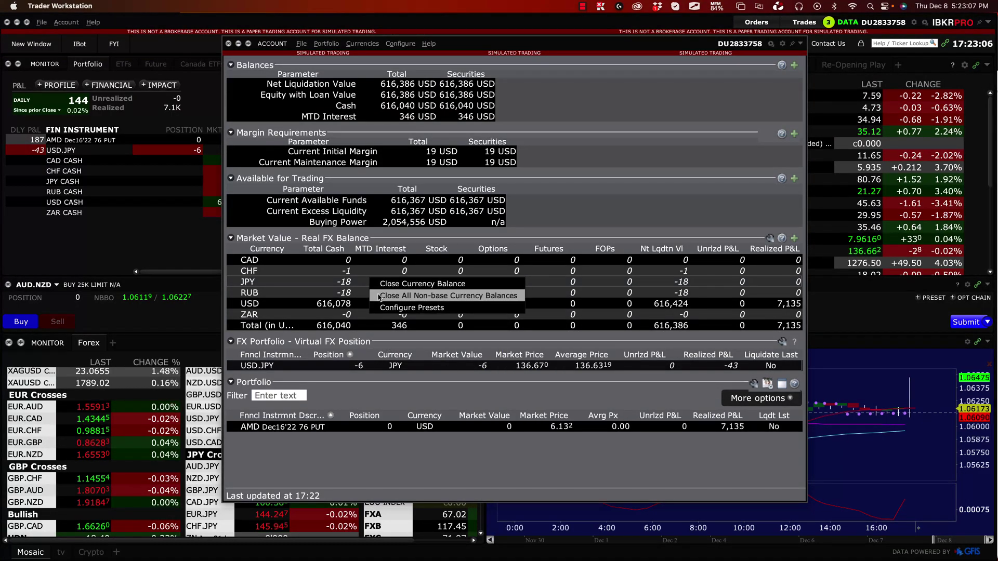
key("Escape")
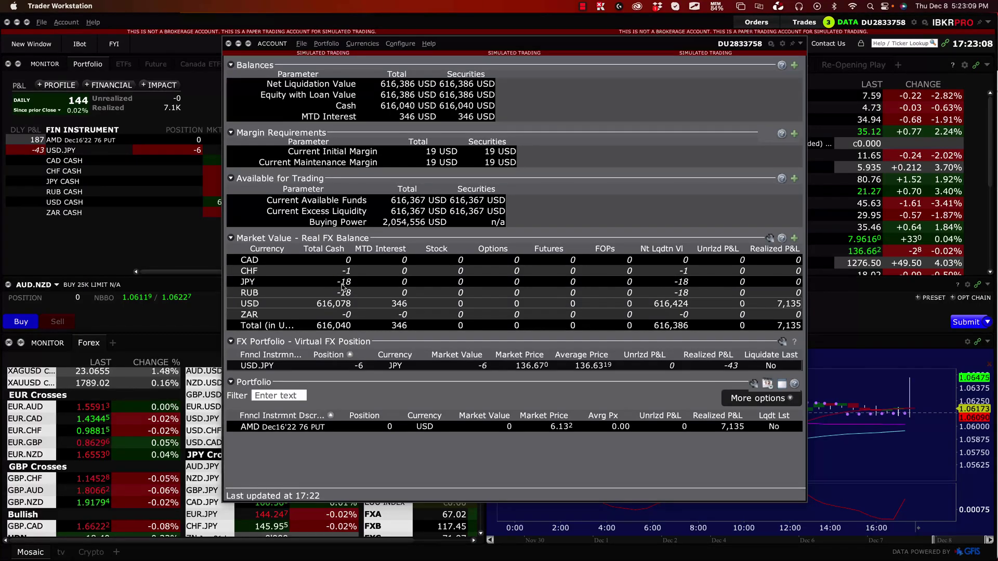
- Mark and examine the total cash figures under Market Value - Real FX Balance, then close the account window
key("b")
mouse_move(325, 293)
left_mouse_down()
mouse_move(366, 275)
mouse_move(359, 262)
left_mouse_up()
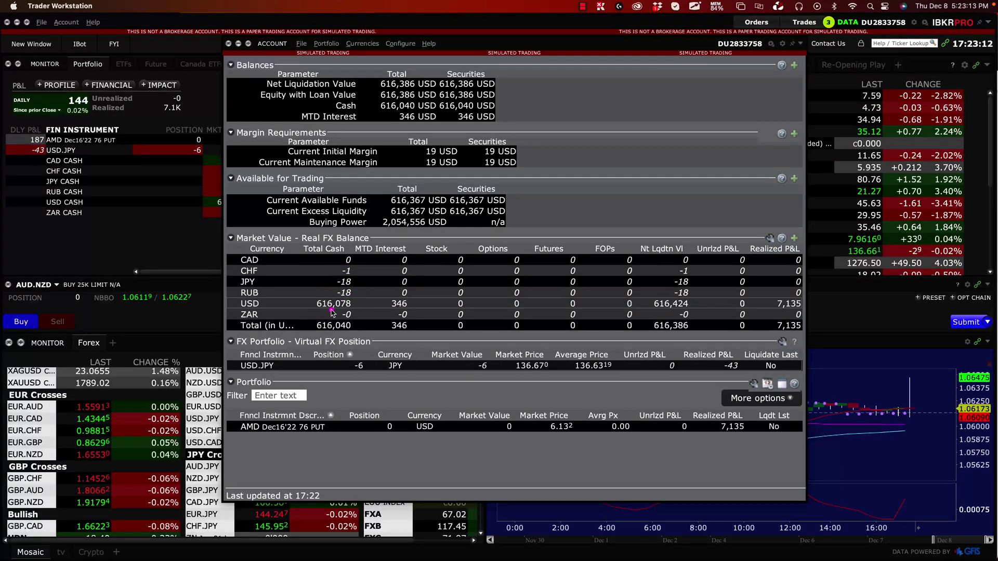
mouse_move(367, 312)
left_mouse_down()
mouse_move(303, 335)
mouse_move(357, 321)
left_mouse_up()
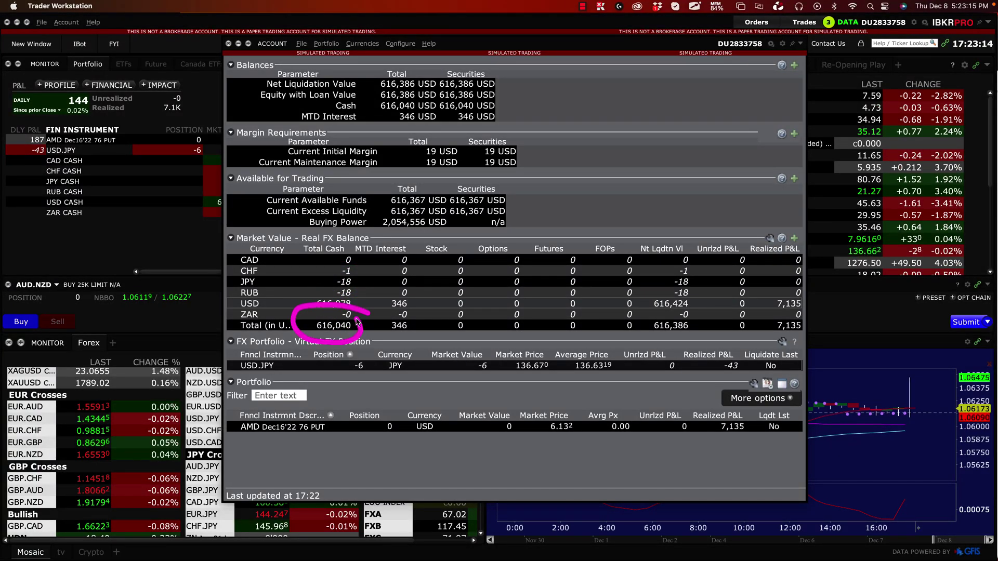
left_click_drag(301, 277, 341, 304)
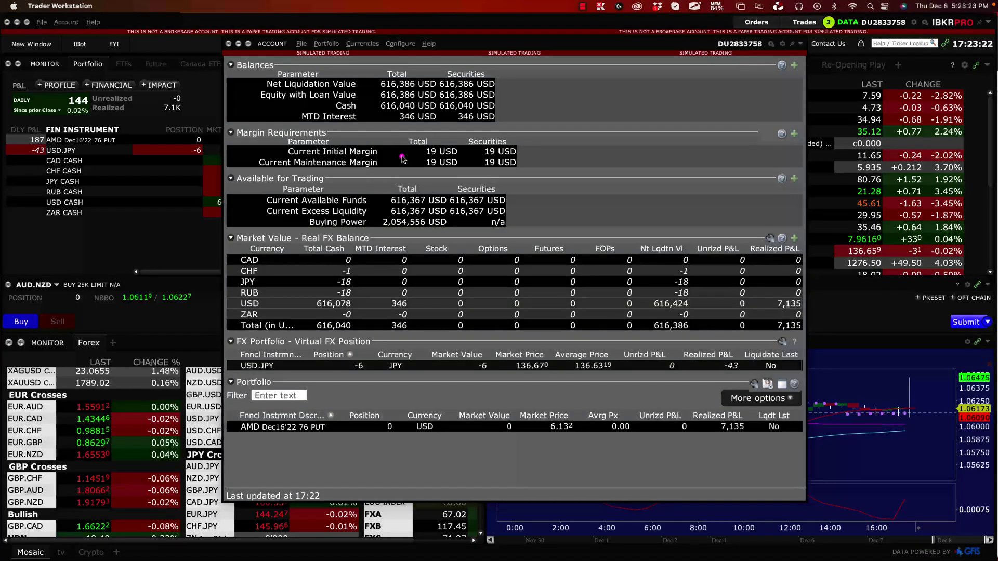
left_click(228, 44)
- Open Trade History, examine the commissions charged on today's USD.JPY trades, and close it
left_click(35, 44)
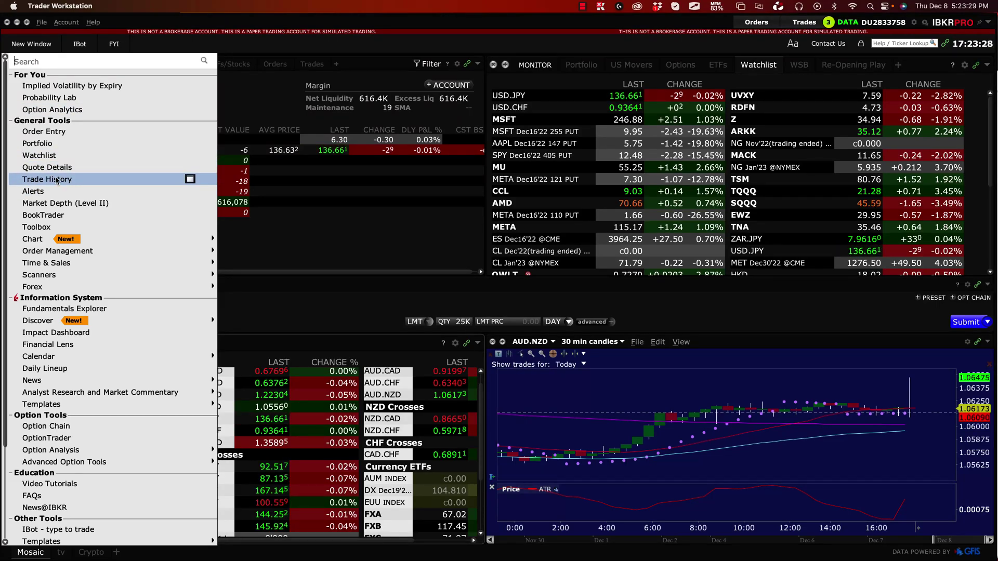
left_click(95, 182)
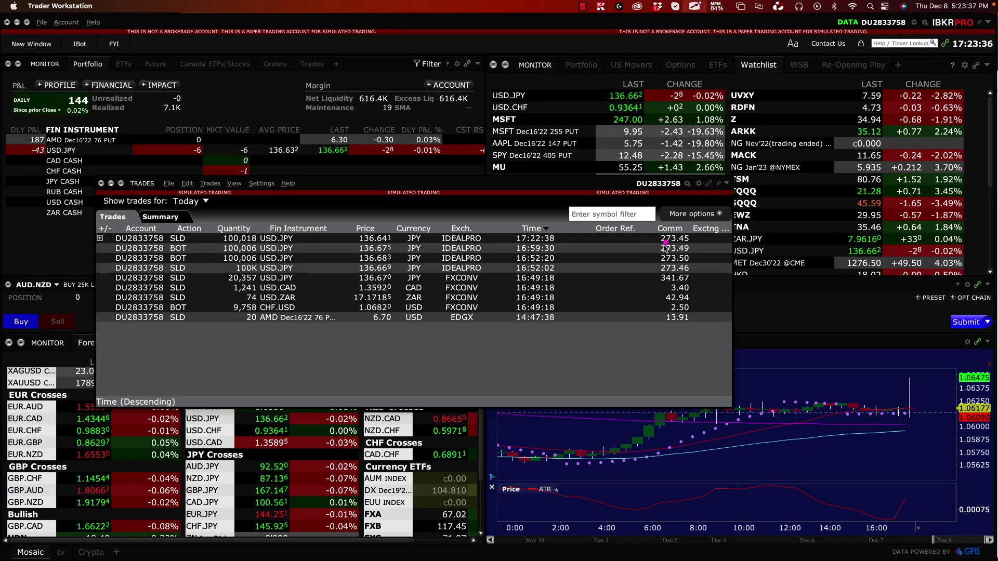
key("super+shift+a")
mouse_move(673, 222)
left_mouse_down()
mouse_move(678, 347)
mouse_move(664, 212)
left_mouse_up()
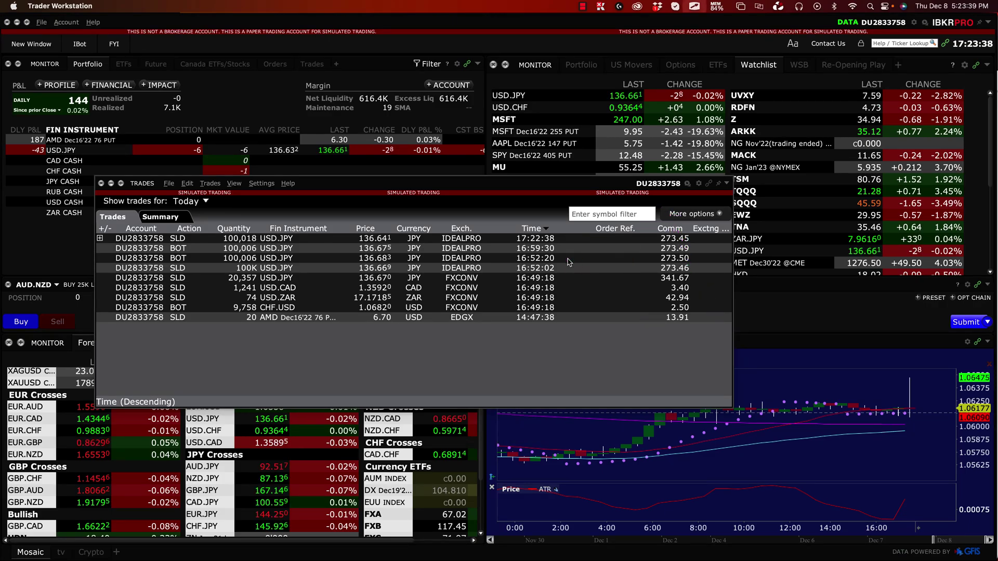
left_click(102, 183)
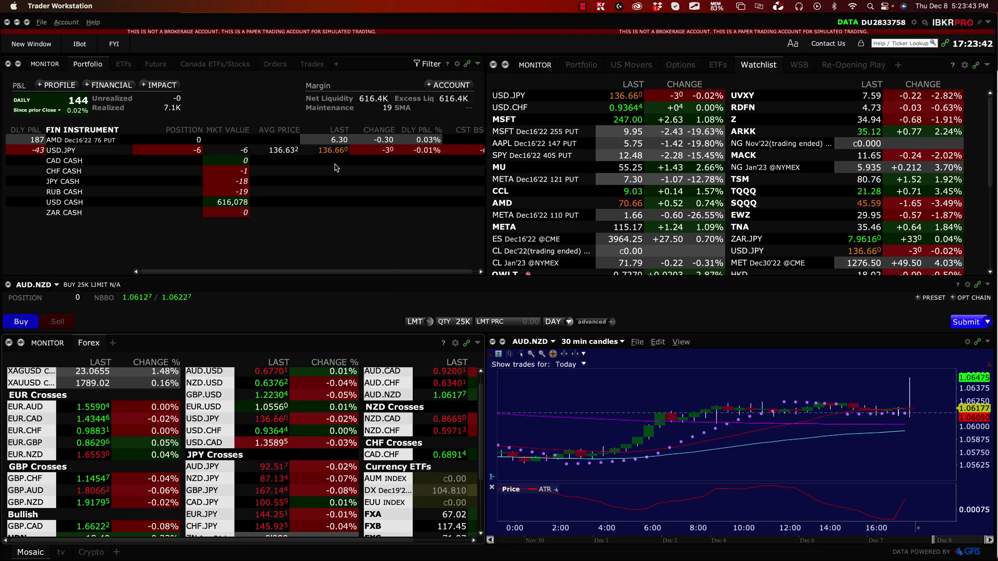
- Reopen the Account Window, highlight the USD and foreign-currency total cash in the Real FX Balance, and close it
left_click(66, 21)
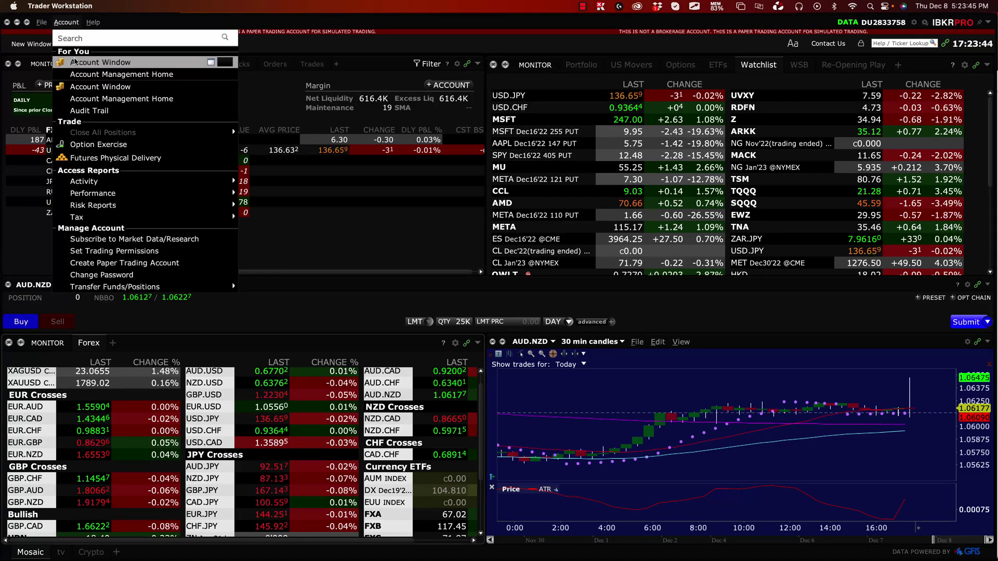
left_click(75, 62)
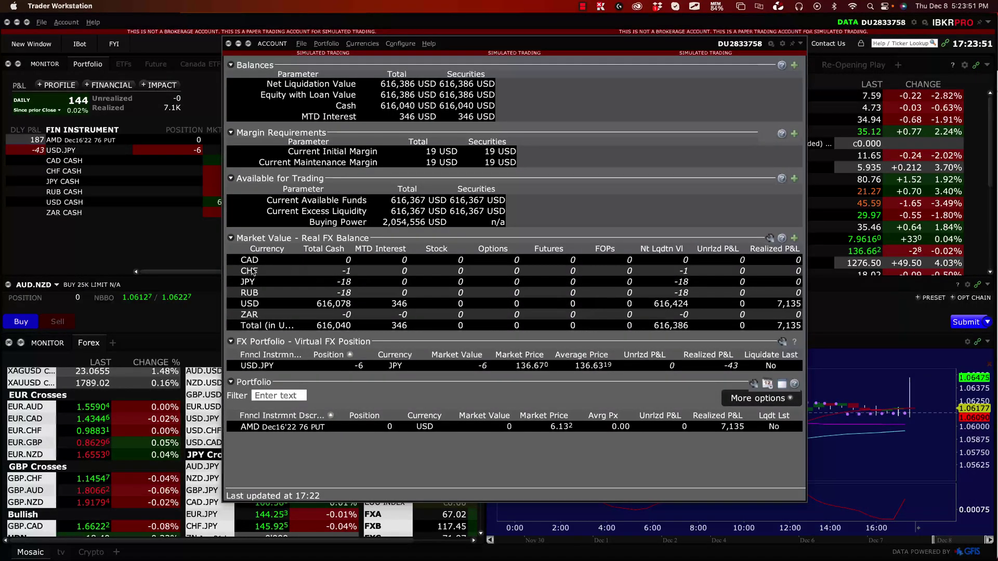
key("super+shift+a")
mouse_move(357, 319)
left_mouse_down()
mouse_move(280, 311)
mouse_move(387, 315)
mouse_move(363, 305)
left_mouse_up()
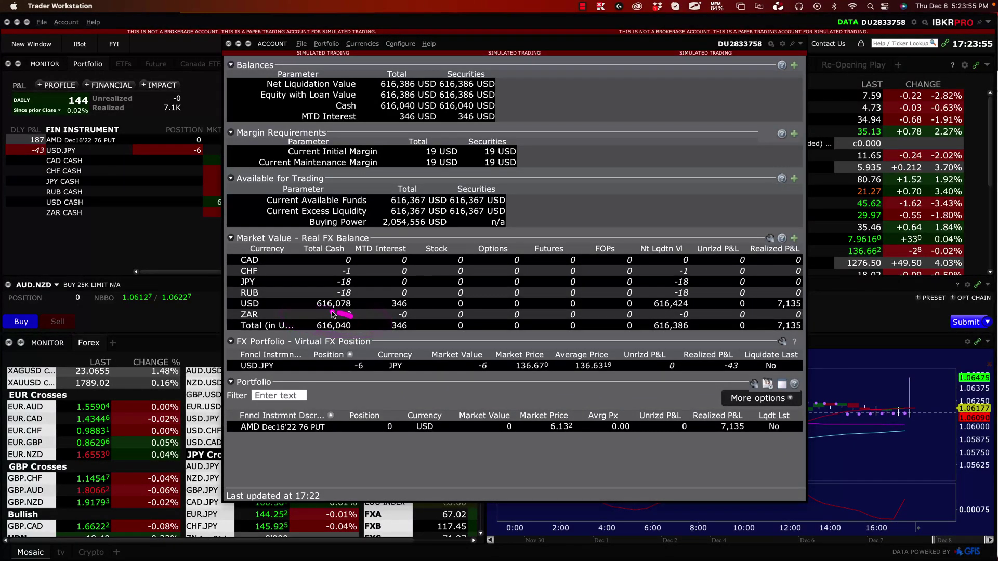
left_click_drag(322, 341, 382, 324)
mouse_move(363, 291)
left_mouse_down()
mouse_move(312, 289)
mouse_move(324, 317)
mouse_move(351, 301)
left_mouse_up()
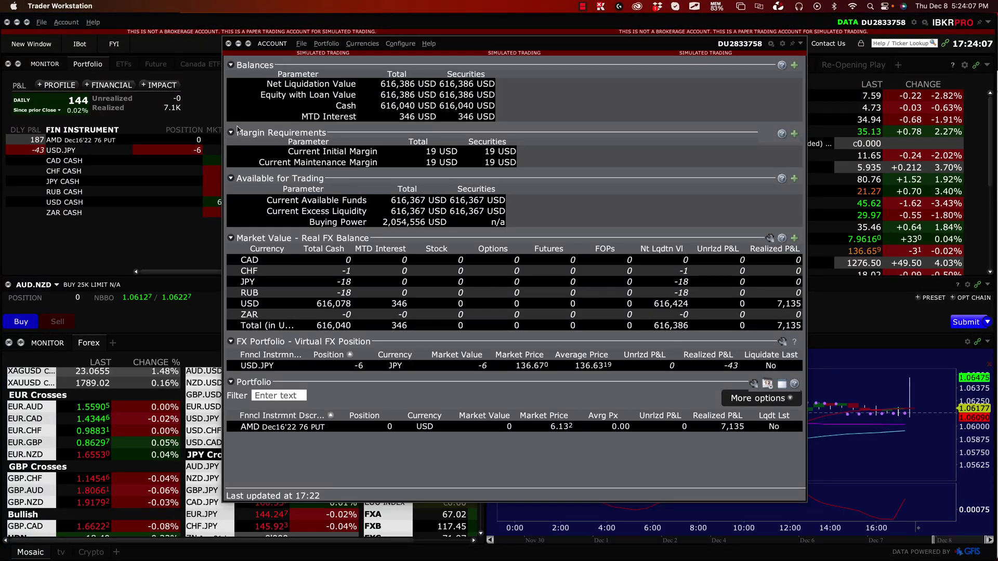
left_click(228, 44)
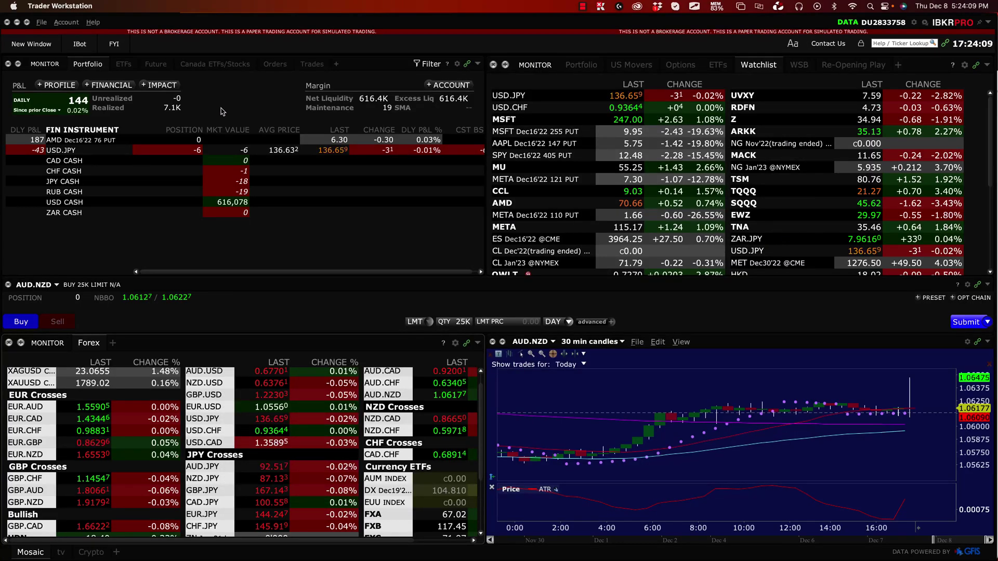
- Review the Balances, Margin Requirements and Available for Trading totals alongside the Real FX Balance in the Account Window, and close it
scroll(509, 164, "down", 3)
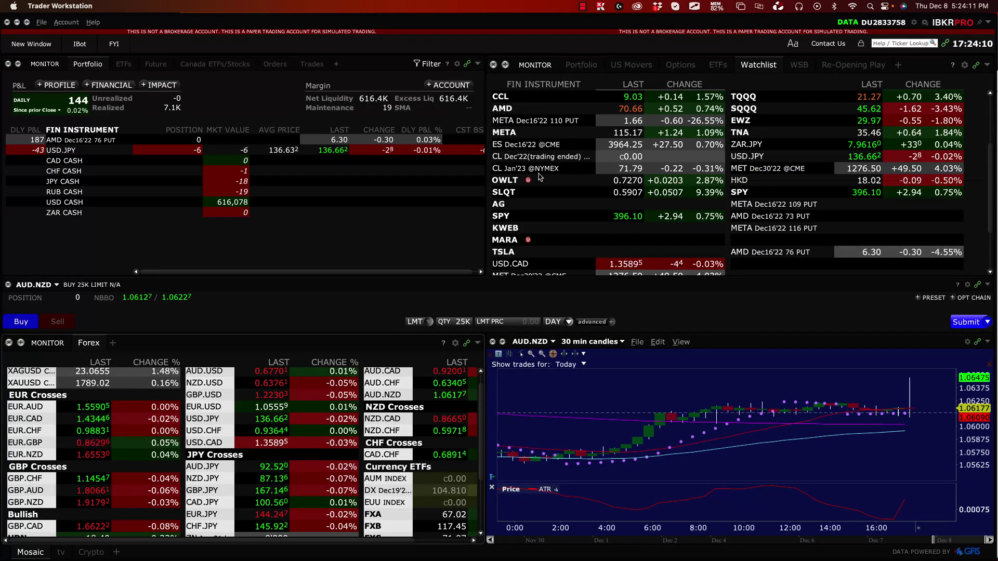
left_click(69, 23)
left_click(68, 23)
left_click(68, 23)
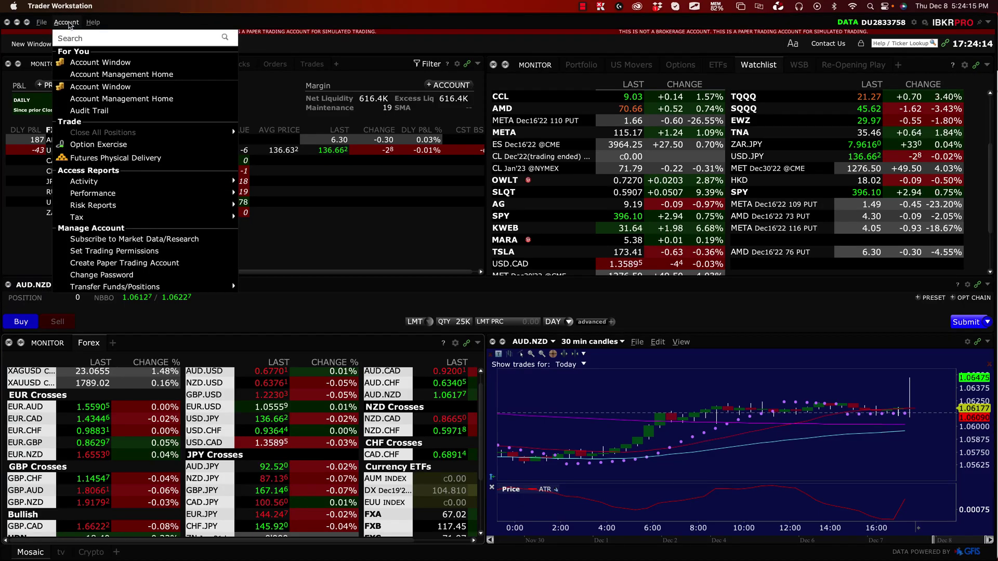
left_click(90, 63)
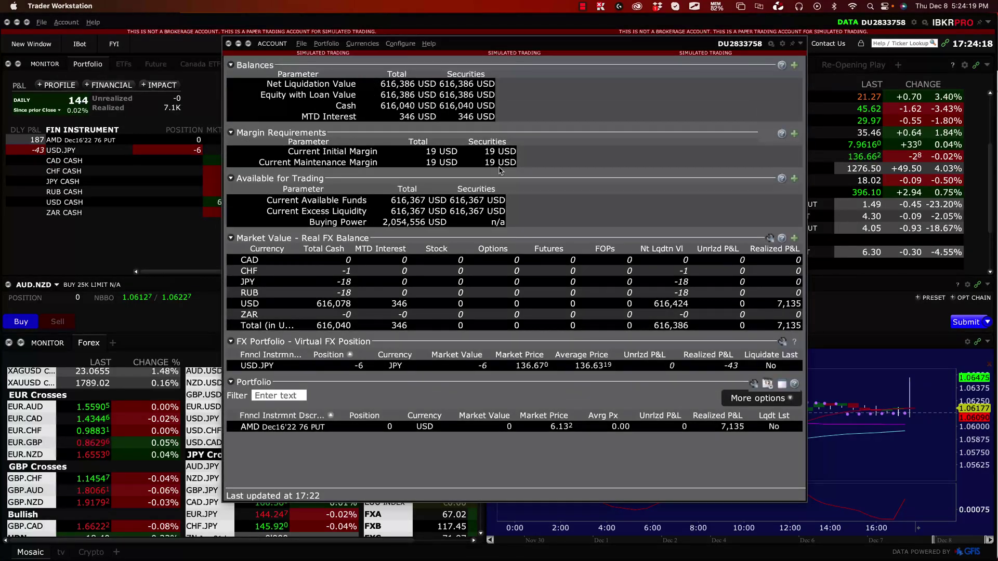
key("b")
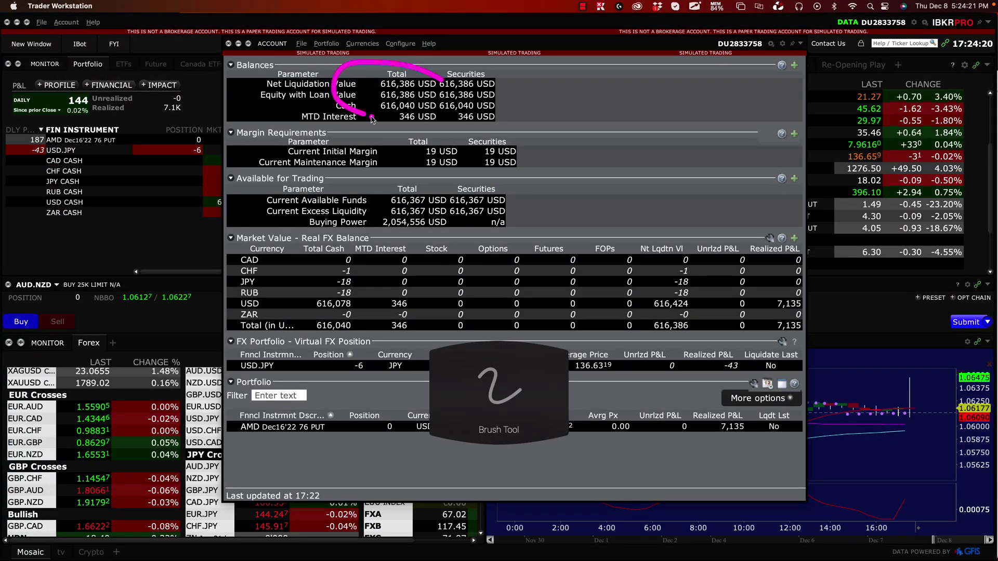
left_click_drag(371, 118, 447, 73)
left_click_drag(452, 140, 412, 141)
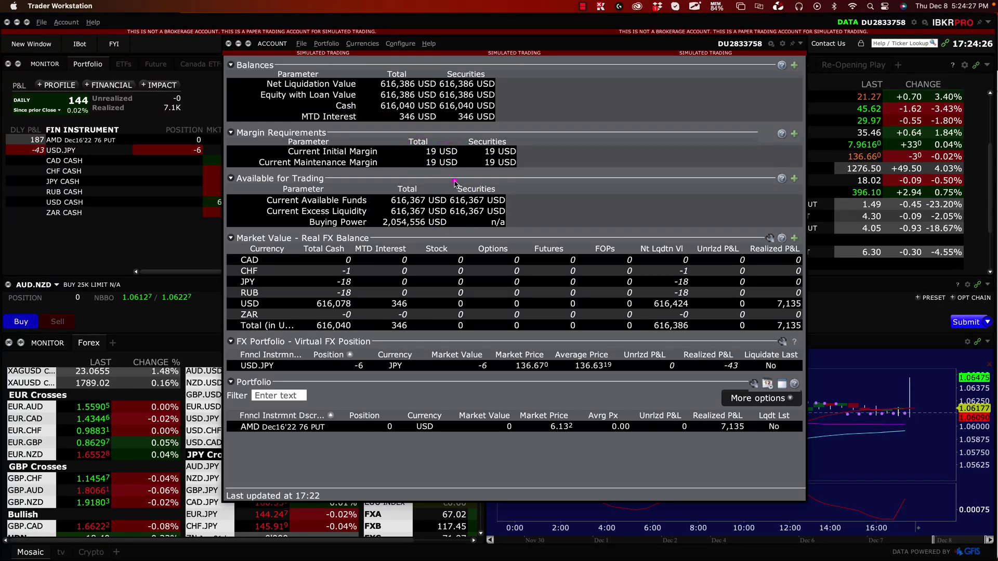
mouse_move(329, 253)
left_mouse_down()
mouse_move(312, 342)
mouse_move(345, 194)
left_mouse_up()
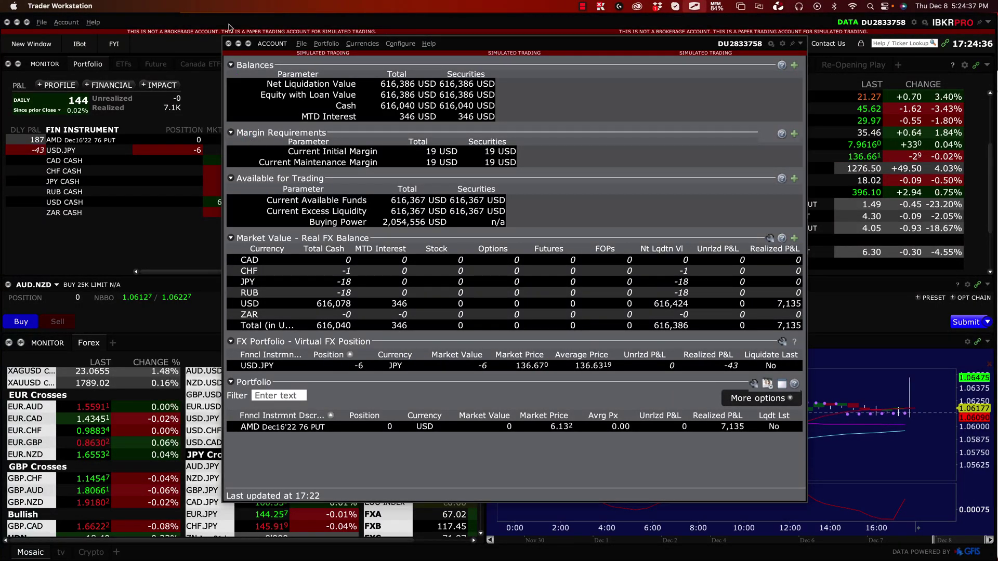
left_click(229, 44)
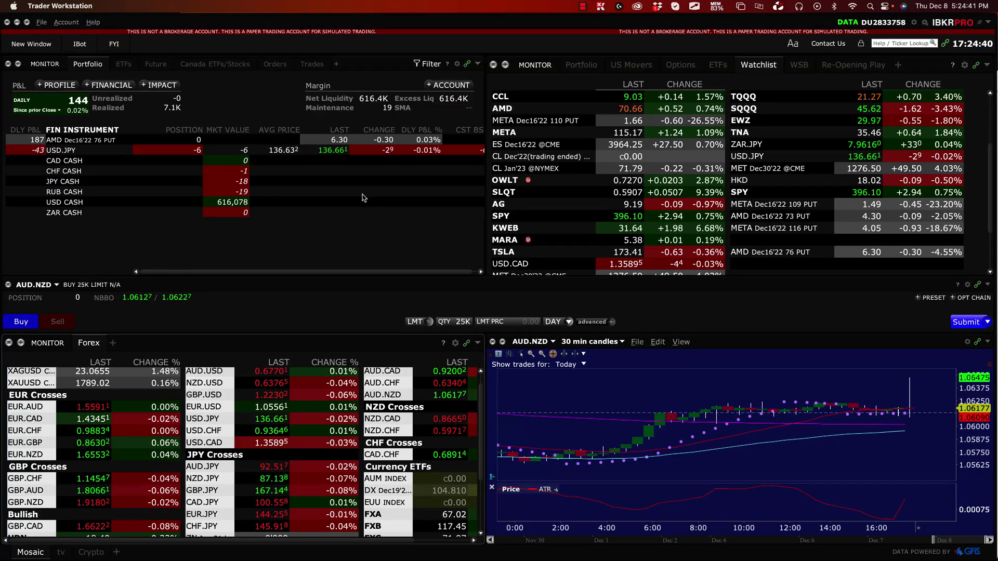
- Compare the USD.JPY virtual FX position with the real currency balances in the Account Window, and close it
left_click(66, 22)
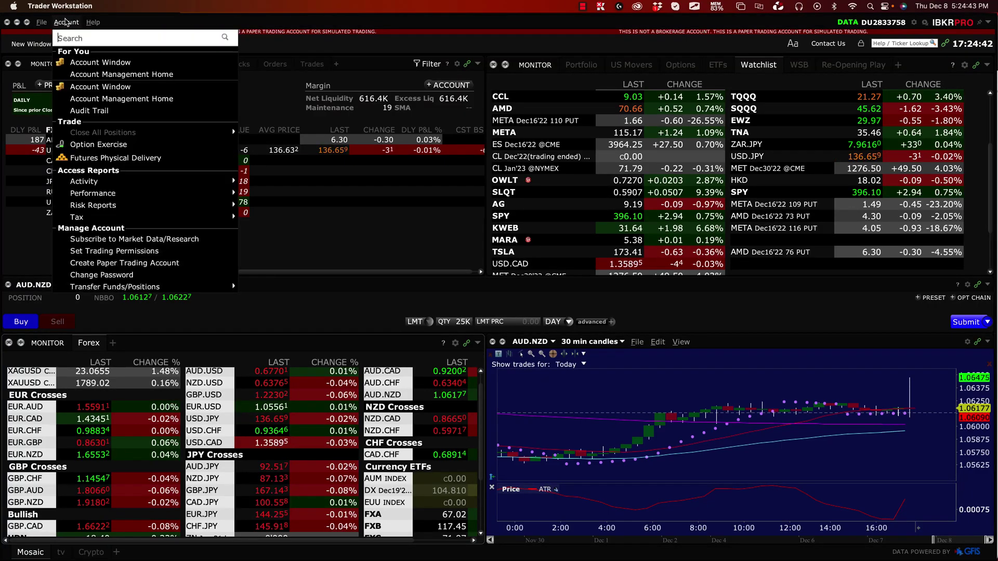
left_click(77, 63)
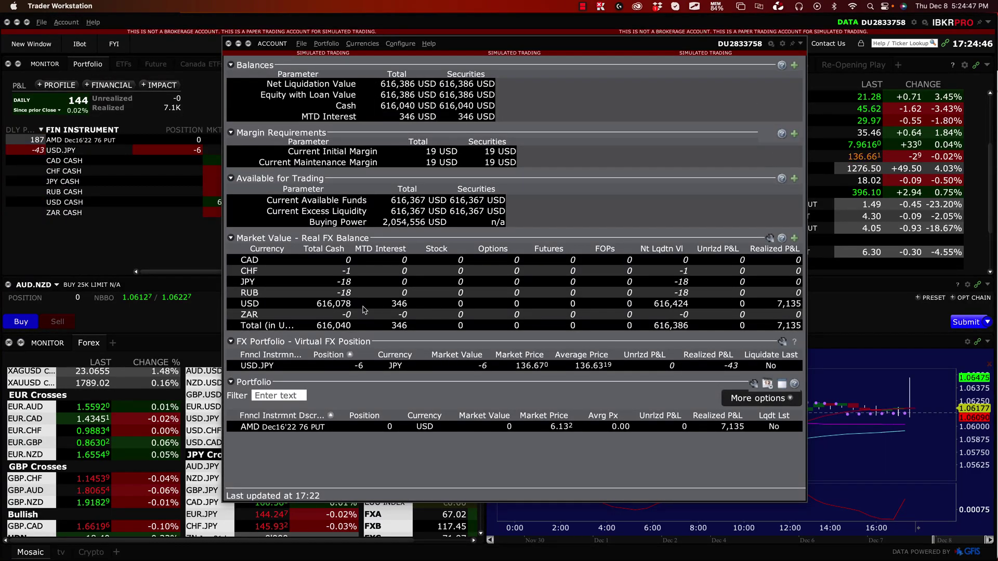
key("b")
left_click_drag(388, 346, 288, 372)
mouse_move(338, 255)
left_mouse_down()
mouse_move(312, 323)
mouse_move(382, 262)
left_mouse_up()
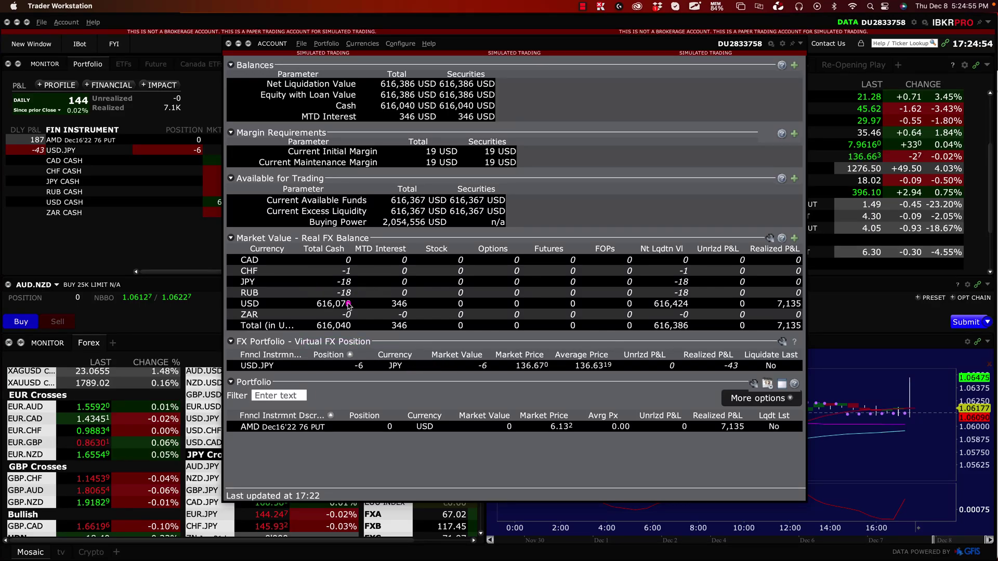
left_click(229, 44)
- Insert a blank row above USD.JPY at the start of the Watchlist
scroll(529, 170, "up", 4)
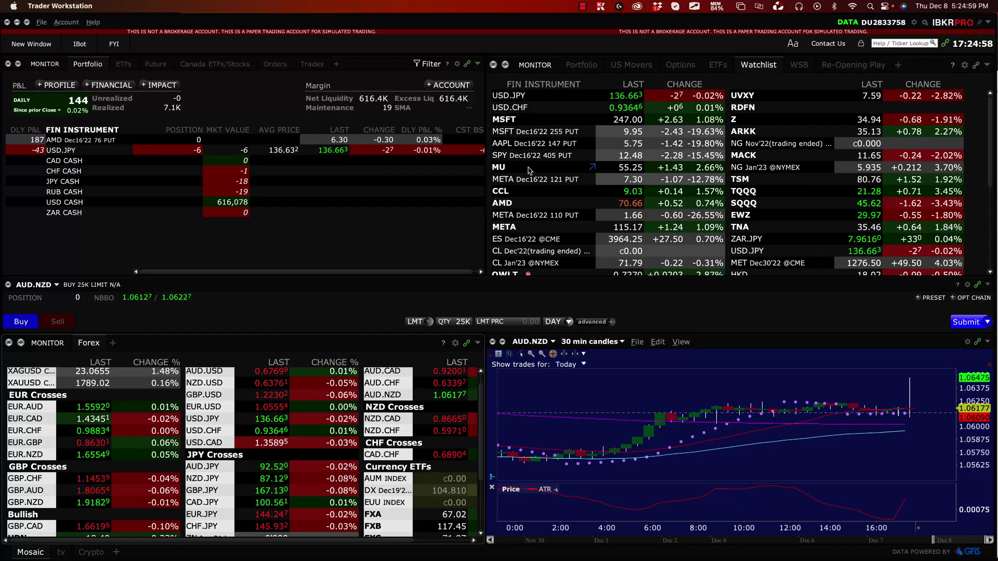
left_click(513, 97)
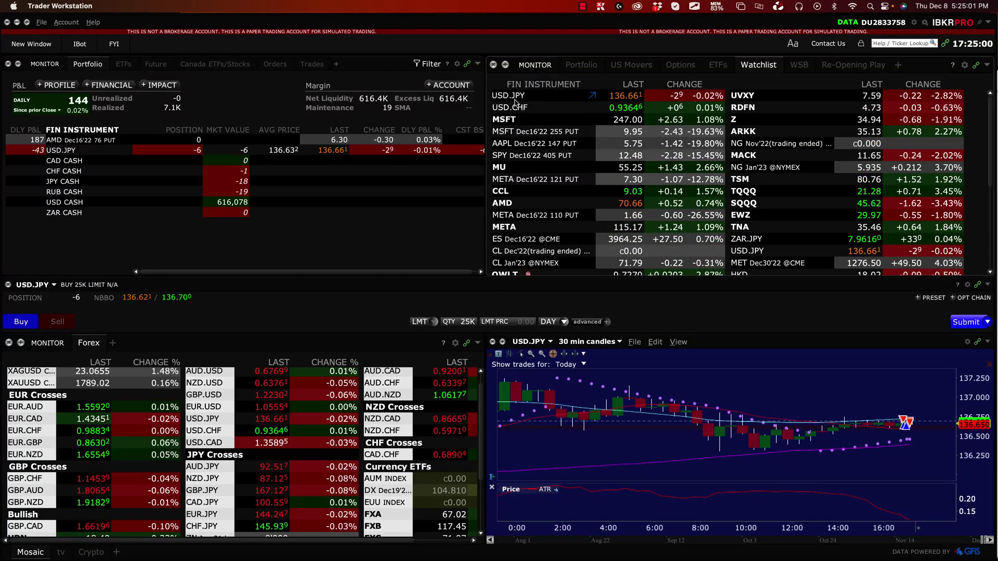
right_click(514, 102)
left_click(540, 133)
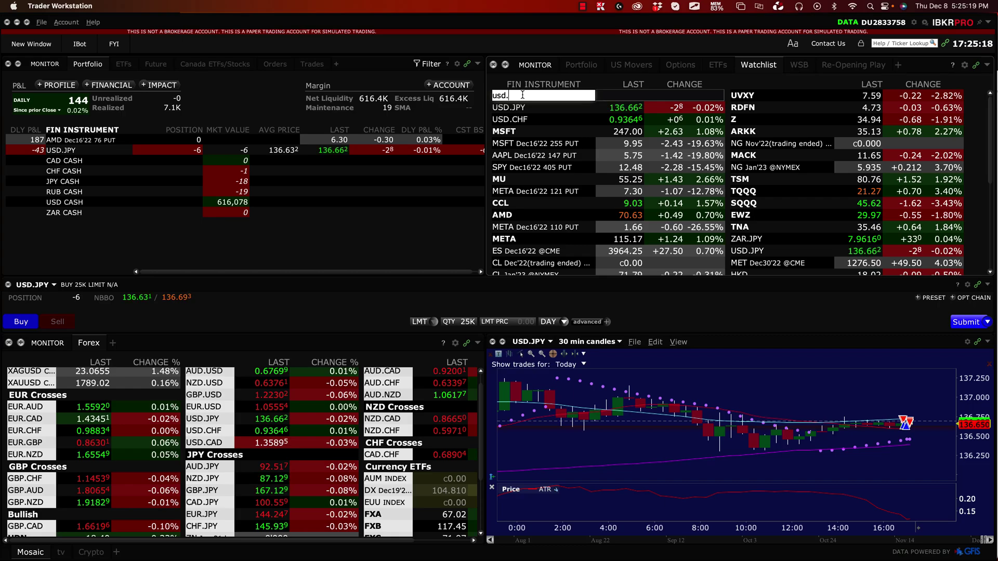
- Look up usd.cad from the blank watchlist row, compare its IDEALPRO CASH and SMART CFD contracts, and close the selection without adding either
type("d")
key("Return")
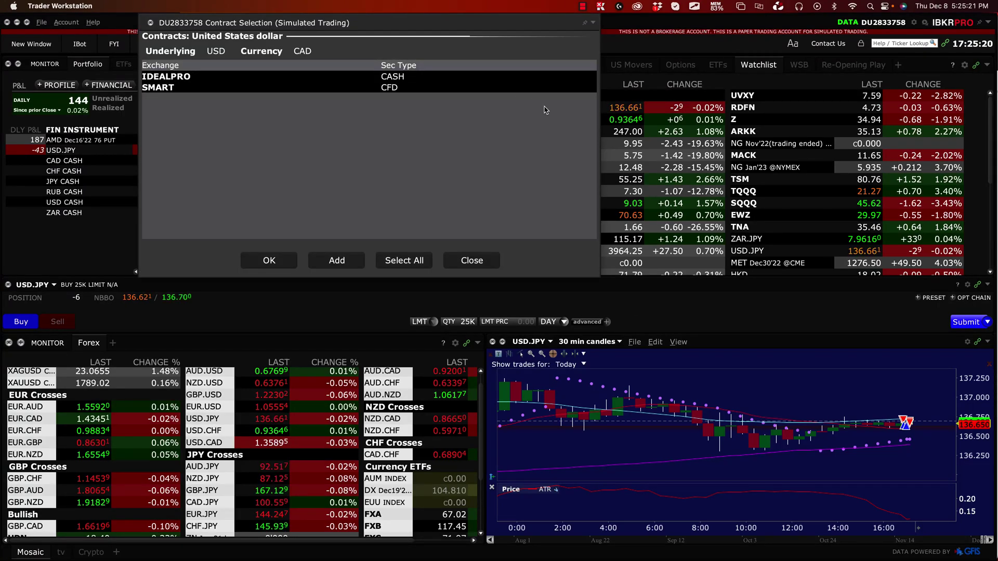
key("b")
mouse_move(468, 63)
left_mouse_down()
mouse_move(111, 50)
mouse_move(321, 99)
mouse_move(483, 47)
mouse_move(410, 41)
left_mouse_up()
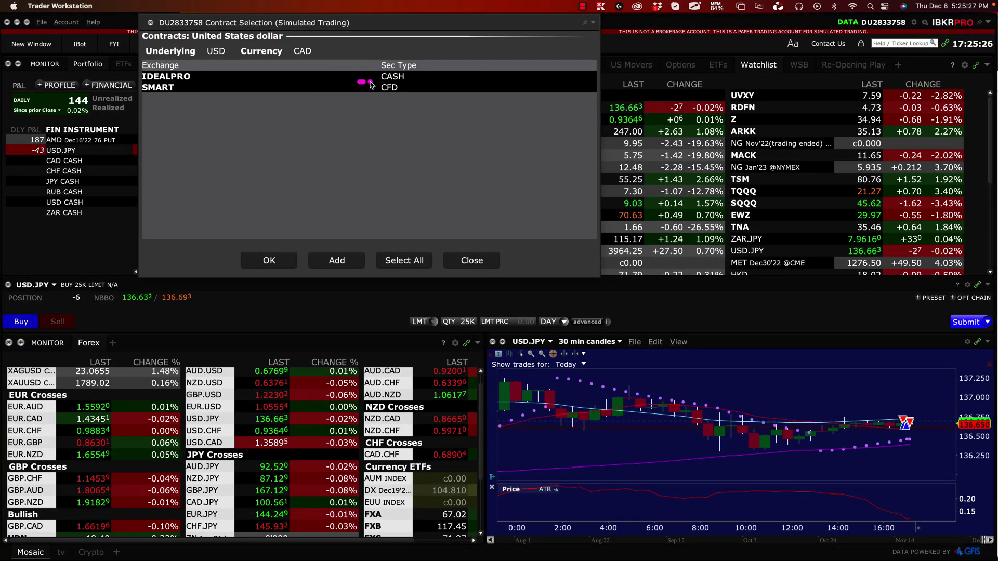
left_click_drag(366, 96, 444, 99)
left_click_drag(400, 74, 381, 82)
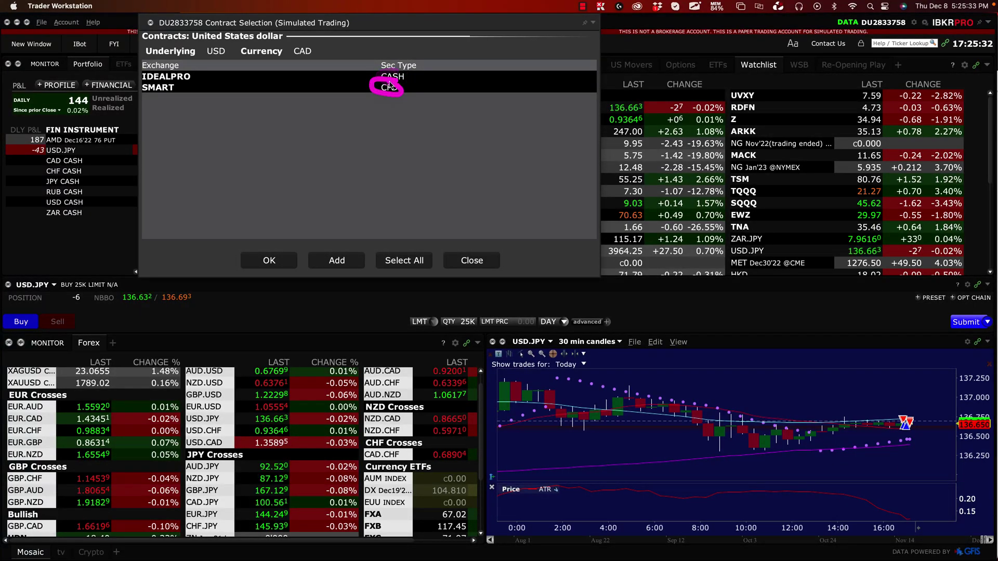
left_click_drag(178, 87, 416, 82)
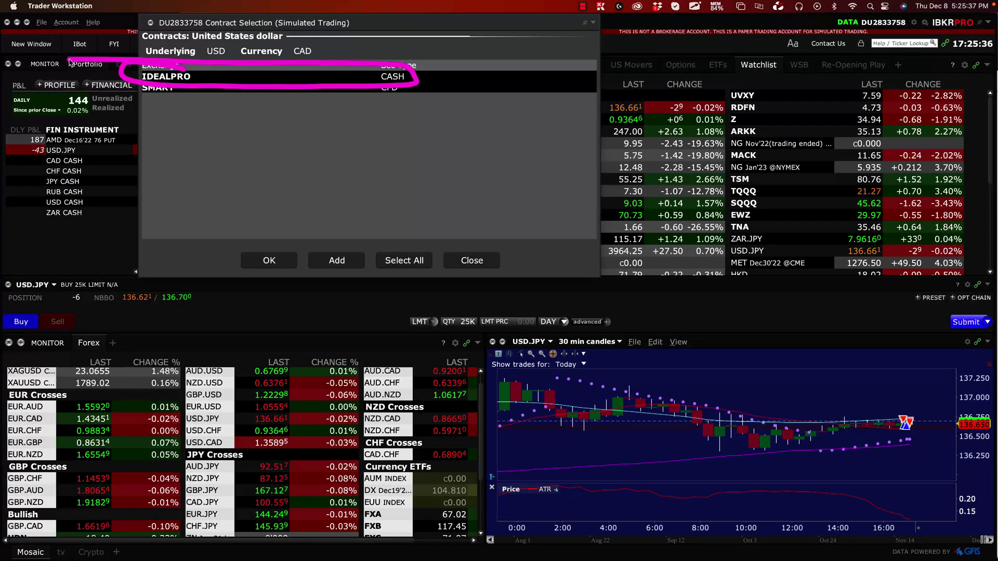
left_click(267, 262)
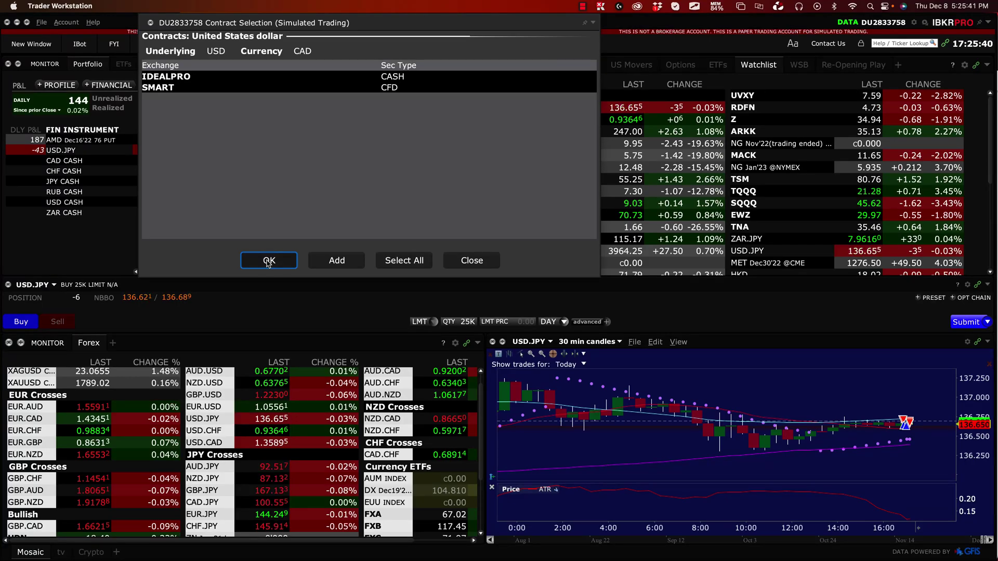
left_click(464, 260)
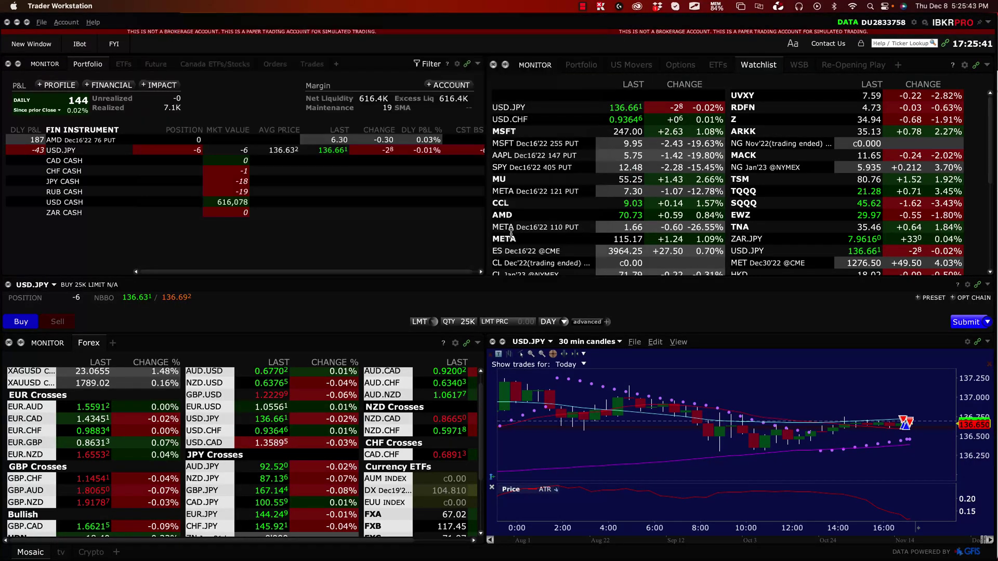
- Try to add the USD.CAD cash contract from IDEALPRO to the blank watchlist row
left_click(526, 97)
type("usd")
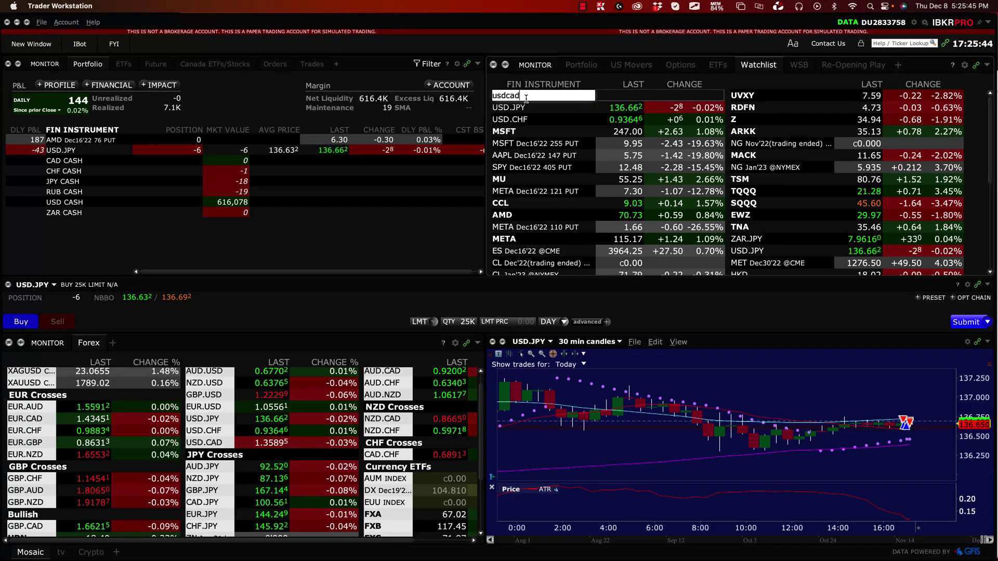
type(".cad")
key("Return")
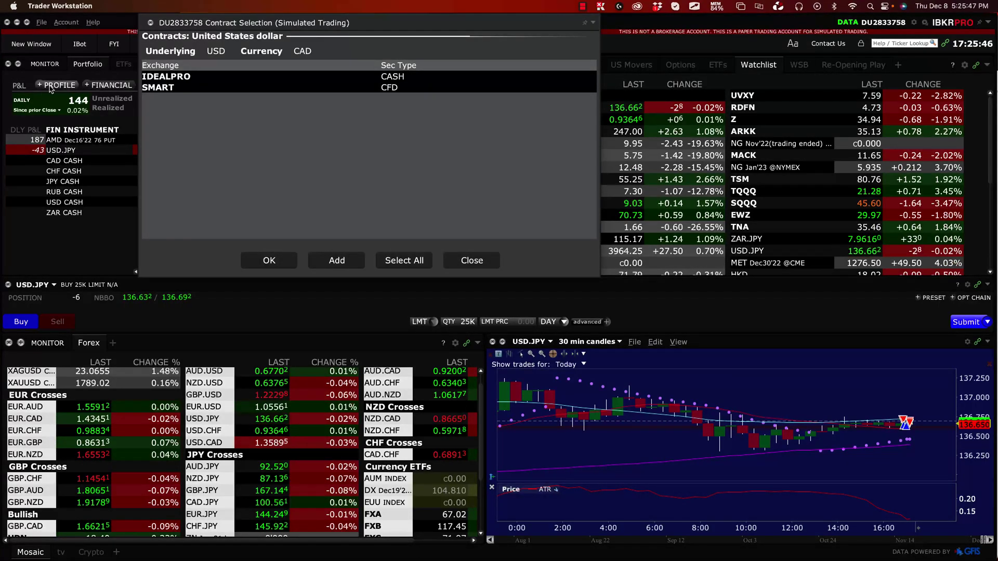
left_click(196, 78)
left_click(259, 258)
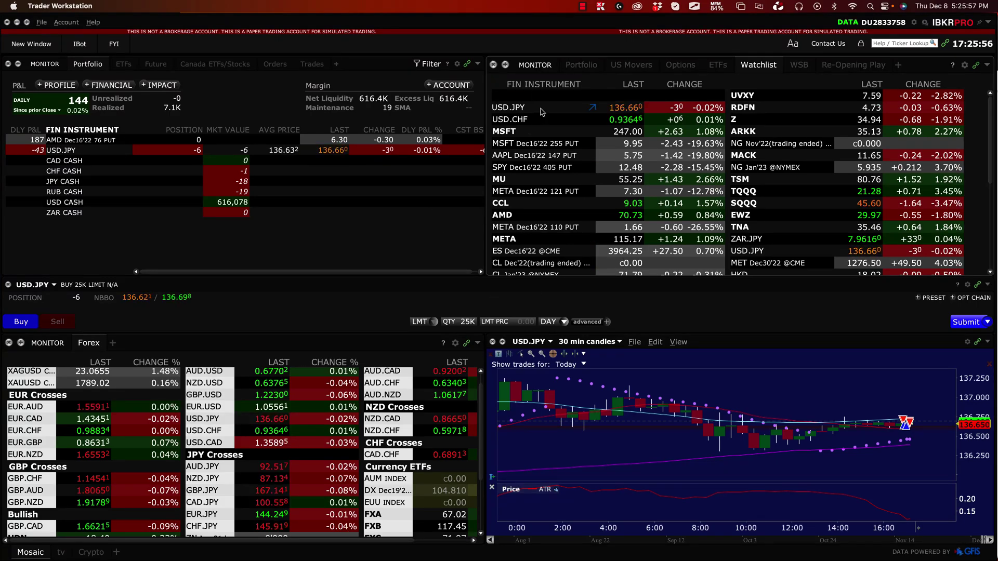
scroll(523, 120, "down", 2)
scroll(524, 121, "up", 2)
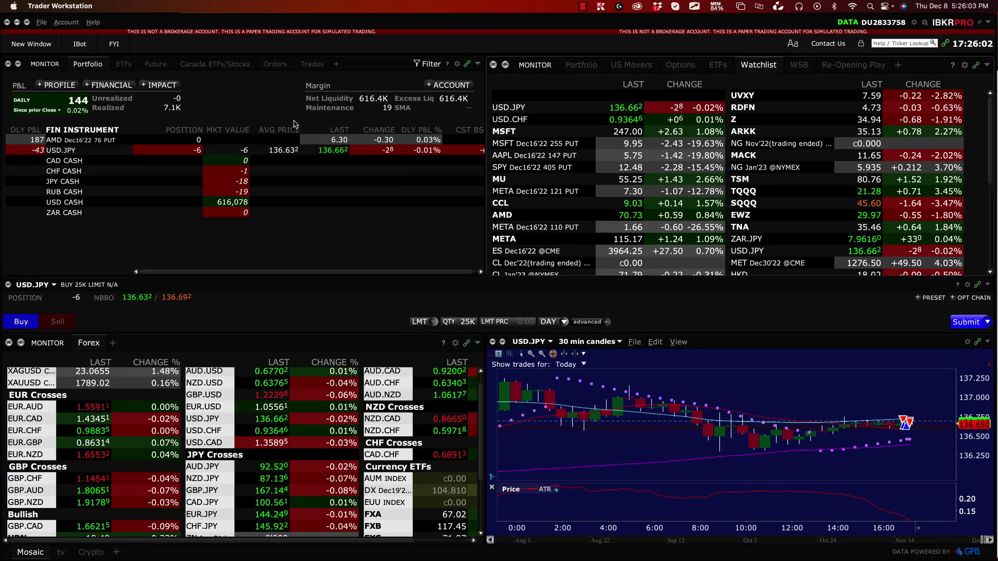
- Review the real FX balances and the virtual FX position in the Account Window, and close it
mouse_move(406, 73)
left_mouse_down()
mouse_move(102, 118)
mouse_move(153, 197)
left_mouse_up()
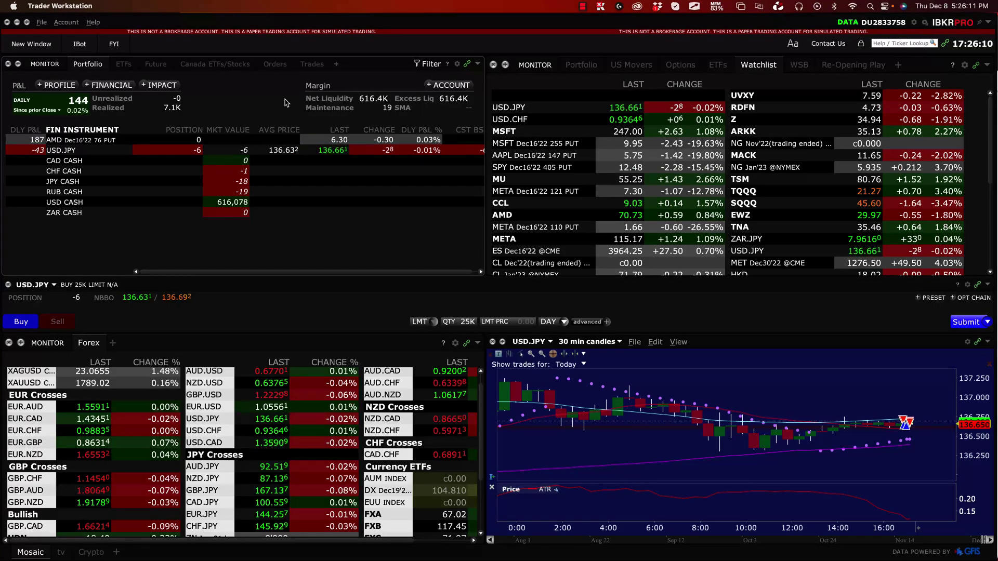
left_click(66, 22)
left_click(130, 62)
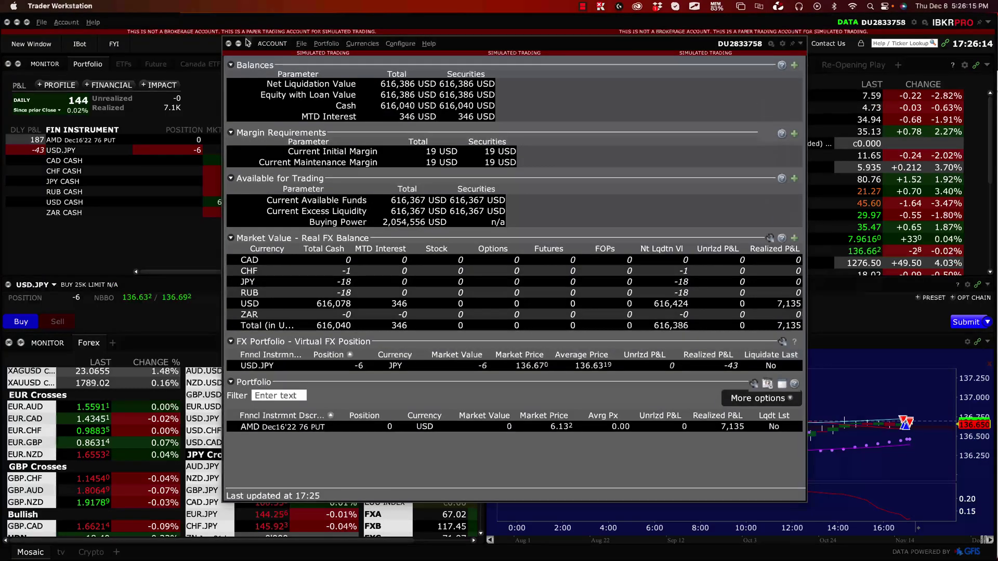
left_click(229, 44)
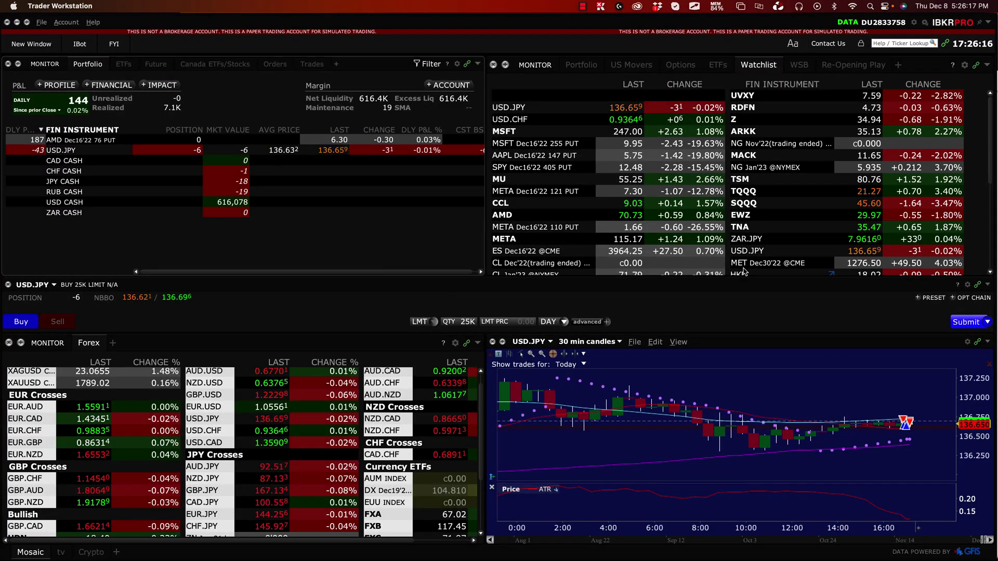
key("b")
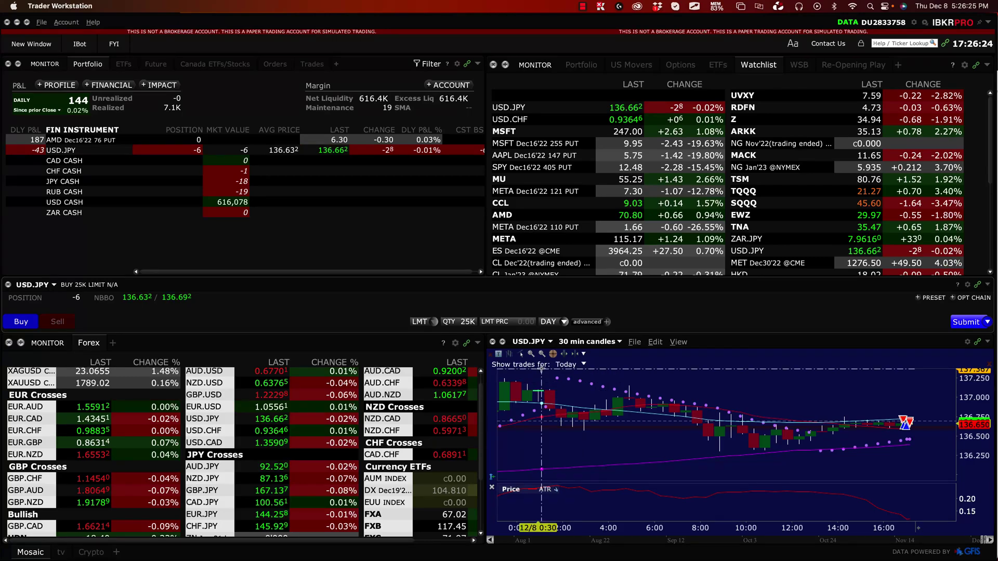
scroll(333, 419, "up", 1)
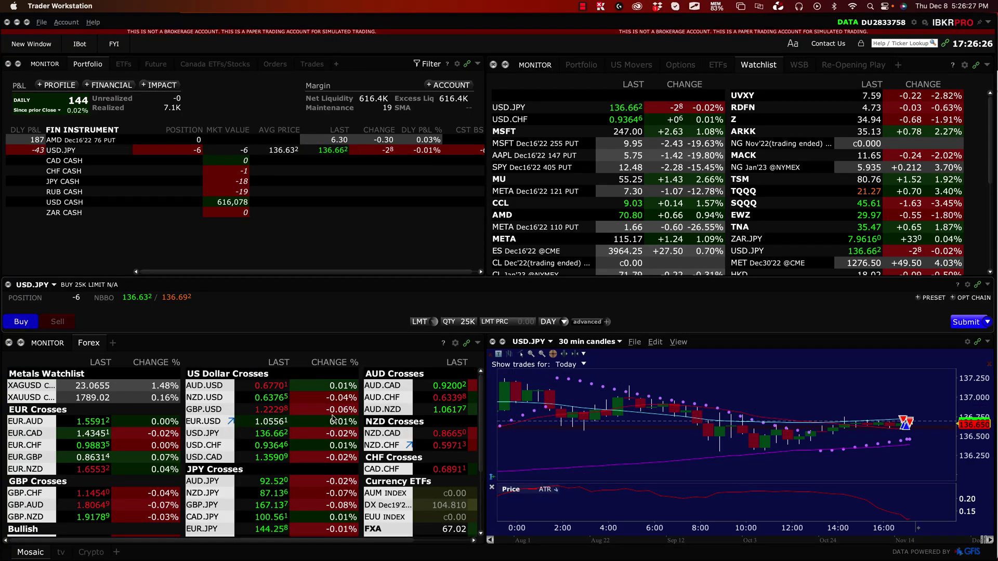
scroll(397, 426, "right", 3)
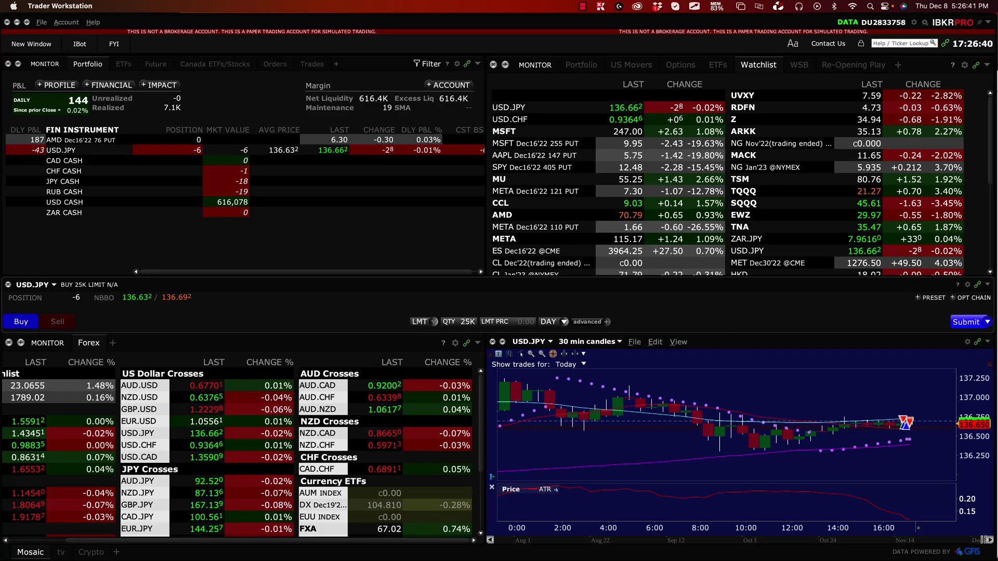
left_click(66, 22)
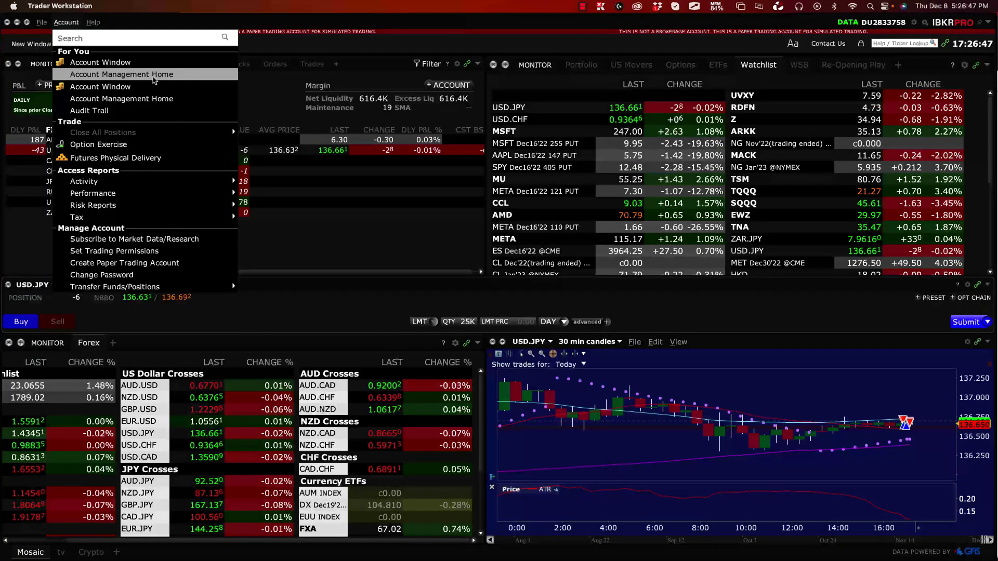
left_click(385, 250)
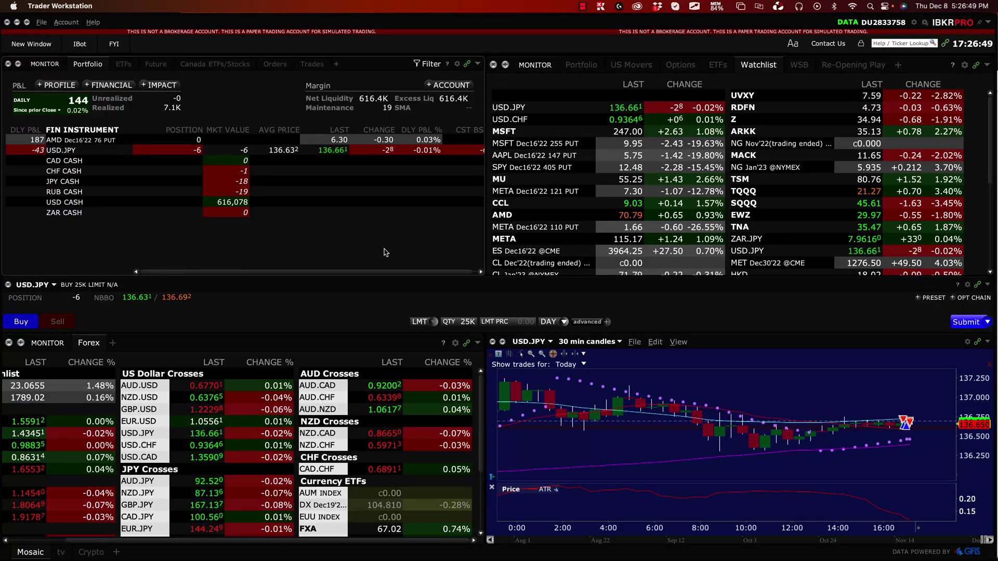
scroll(692, 405, "down", 5)
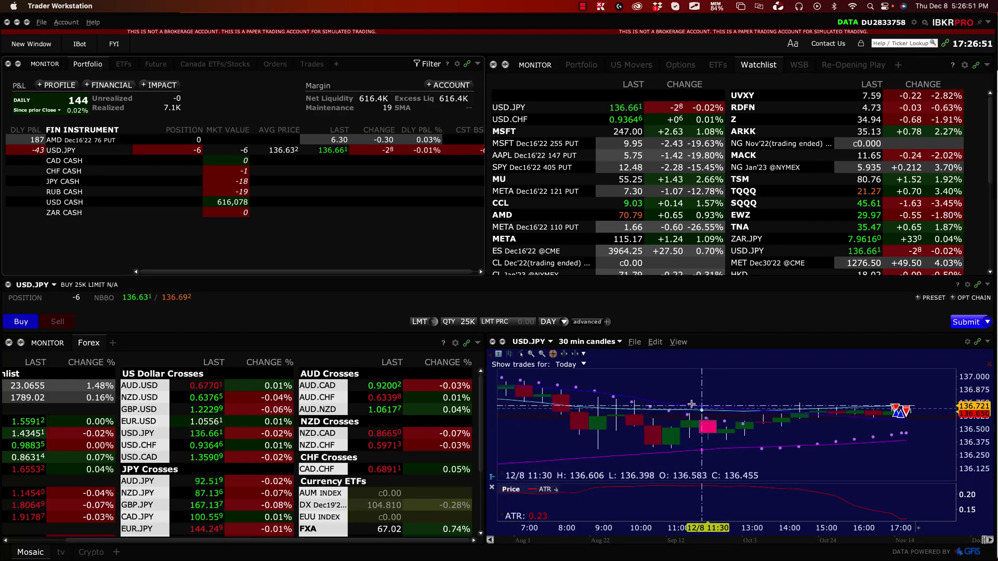
scroll(691, 405, "up", 5)
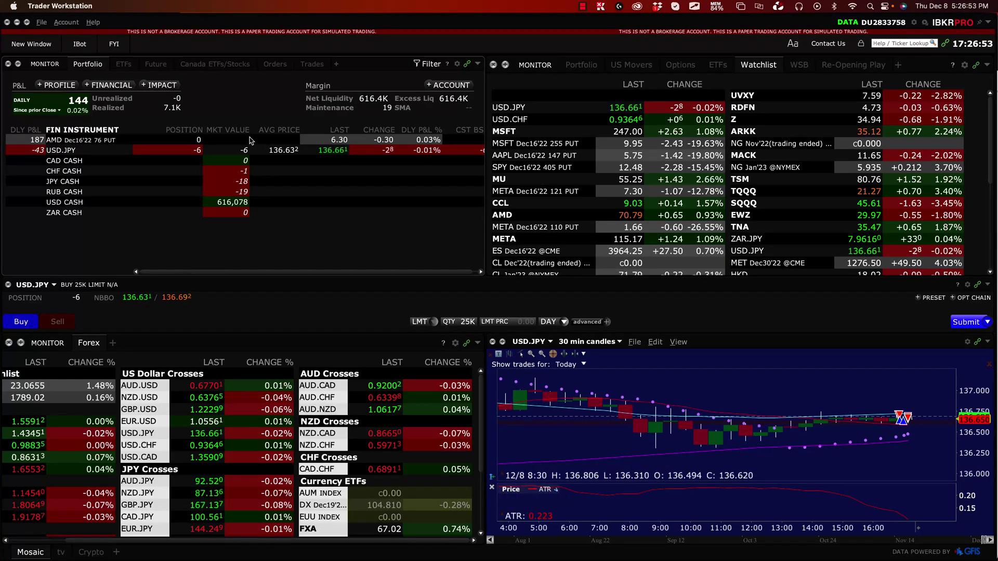
- Open the Trade History, show the trades of the Last 7 Days to review their commissions, and close the window
left_click(20, 43)
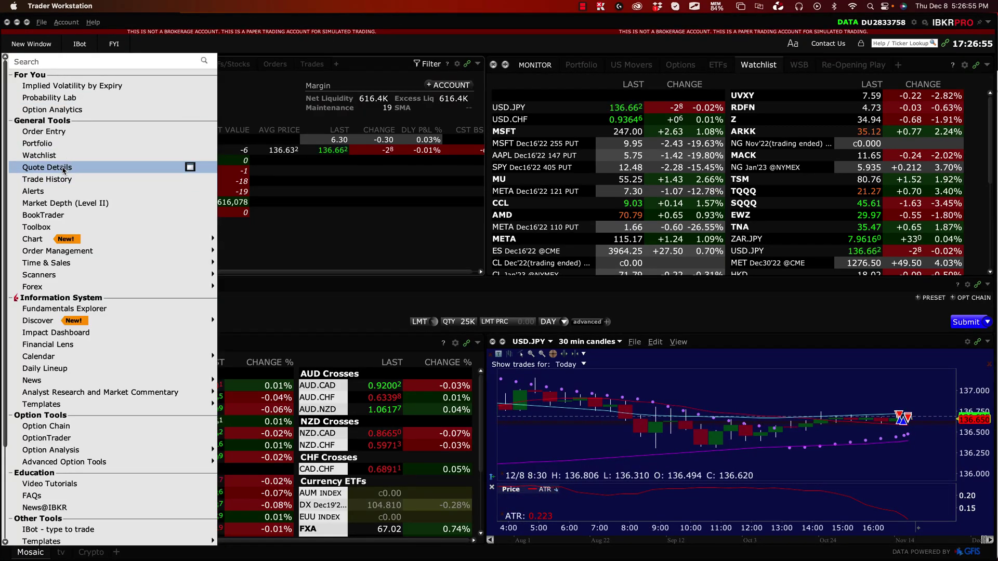
left_click(52, 178)
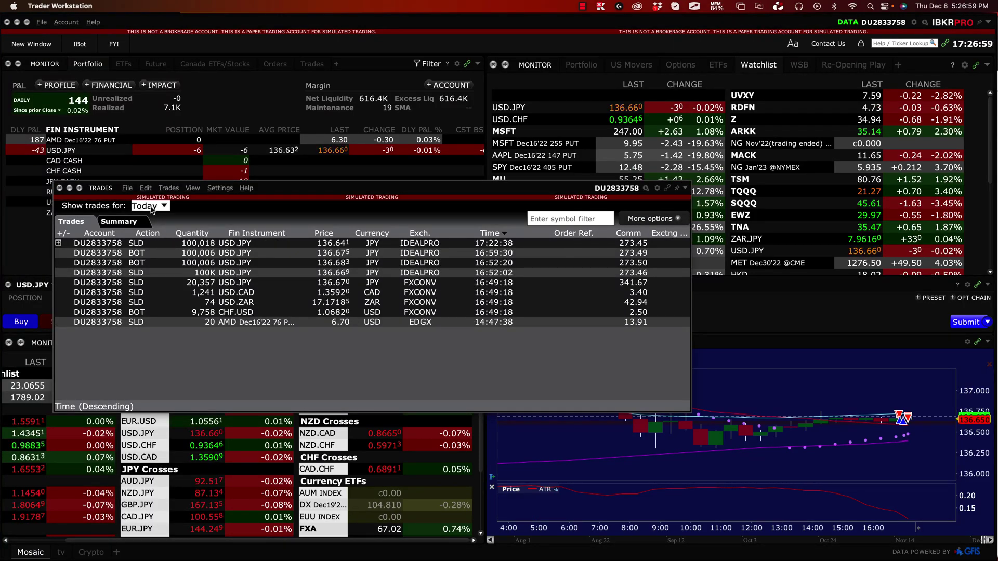
left_click(152, 208)
left_click(153, 210)
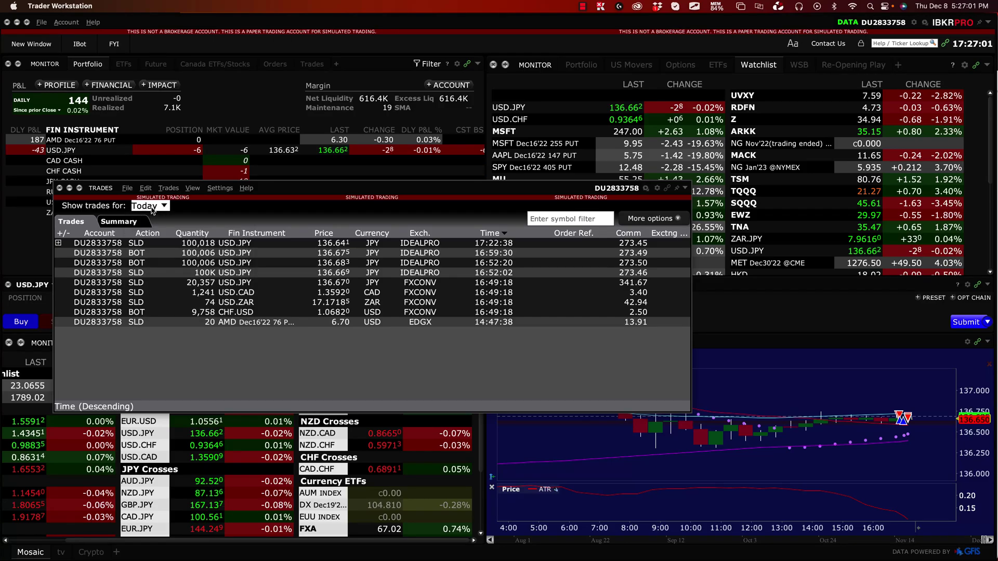
key("b")
mouse_move(303, 221)
left_mouse_down()
mouse_move(124, 306)
mouse_move(158, 205)
mouse_move(120, 218)
mouse_move(151, 182)
left_mouse_up()
left_click(152, 206)
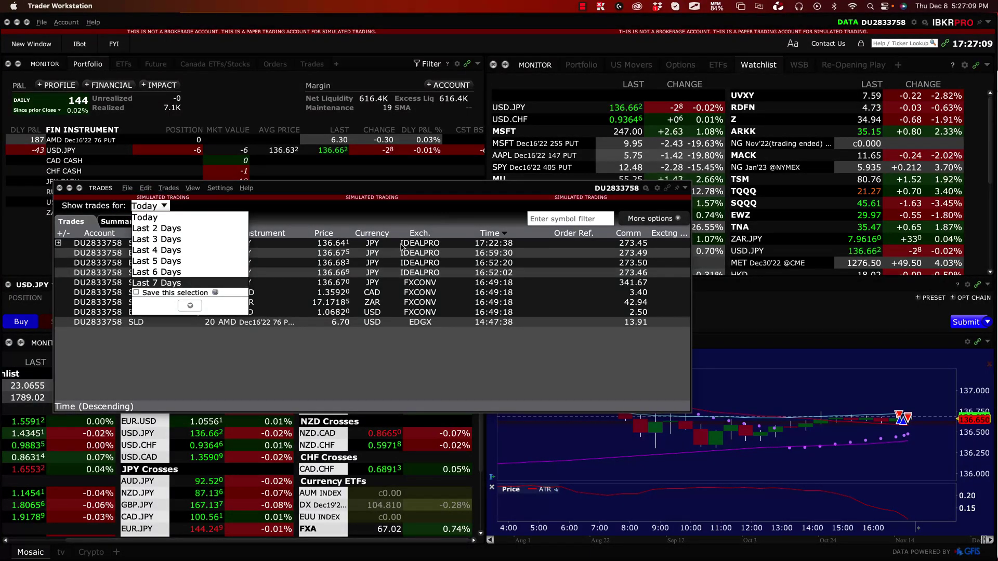
left_click(196, 282)
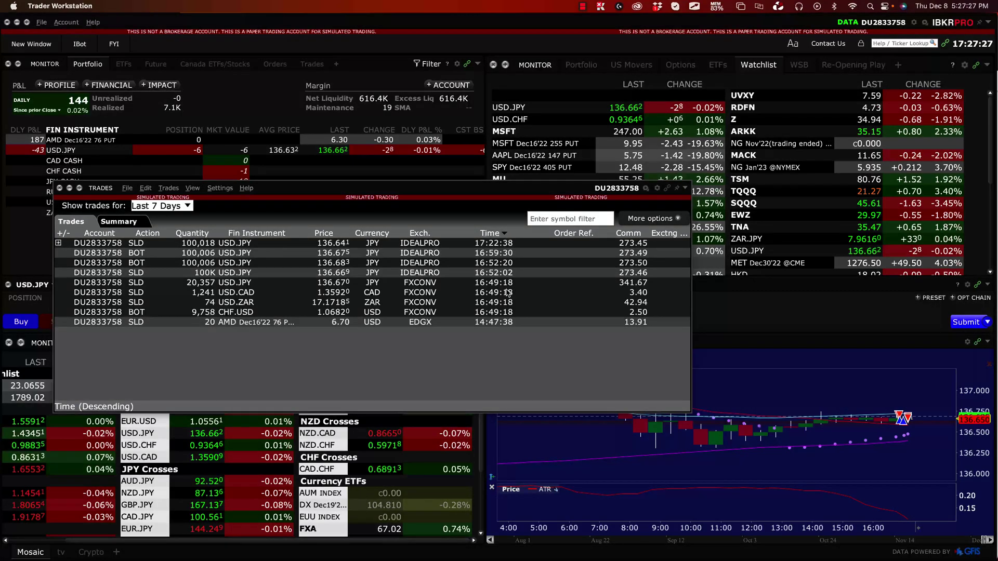
key("ctrl+shift+a")
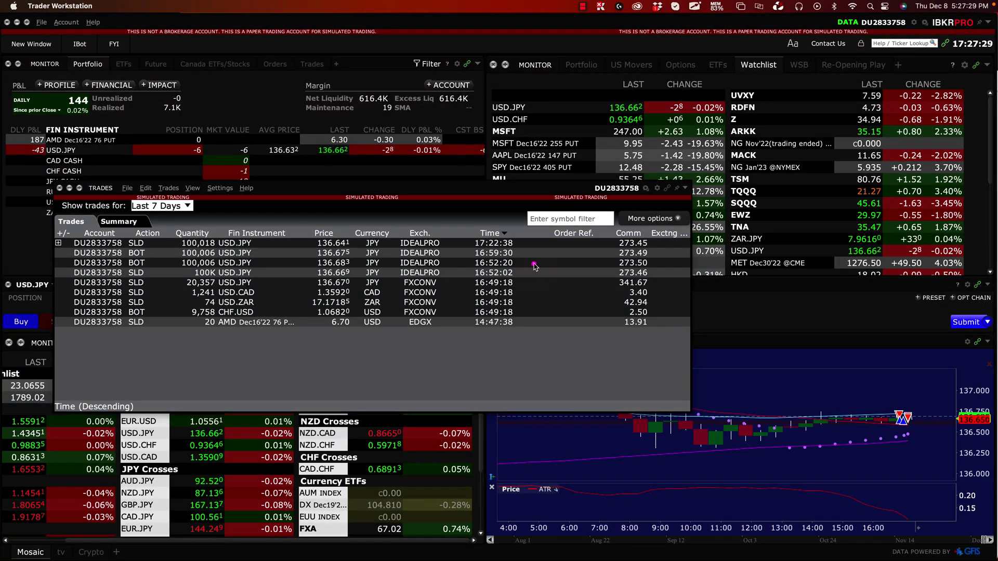
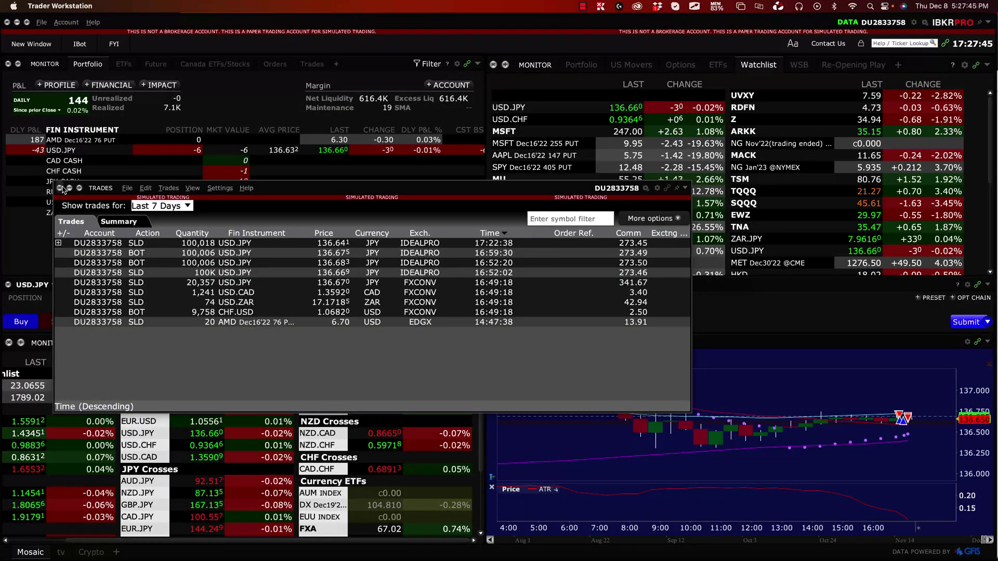
left_click(59, 188)
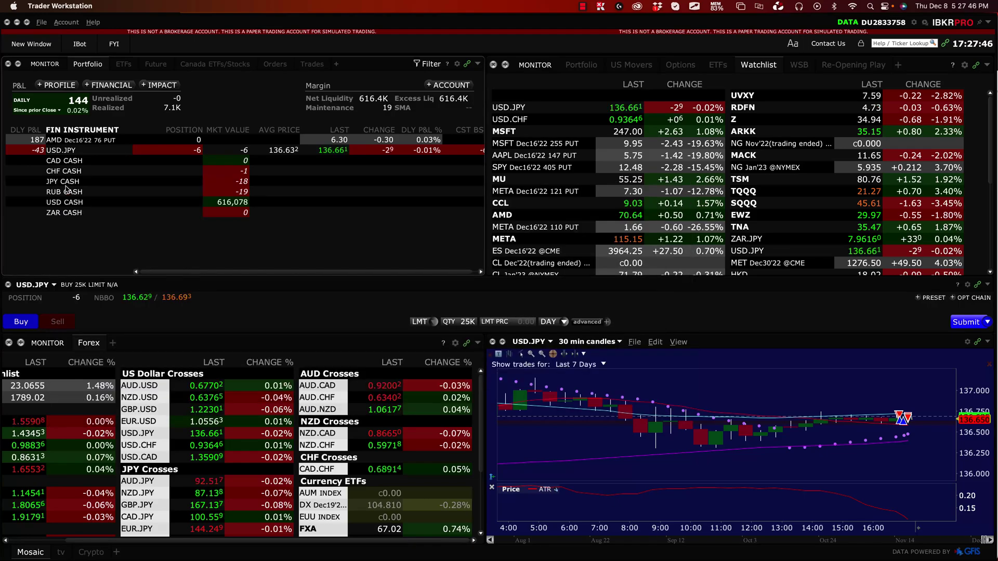
- Switch to the Client Portal in the browser through Account Management Home and open its Statements page
left_click(66, 21)
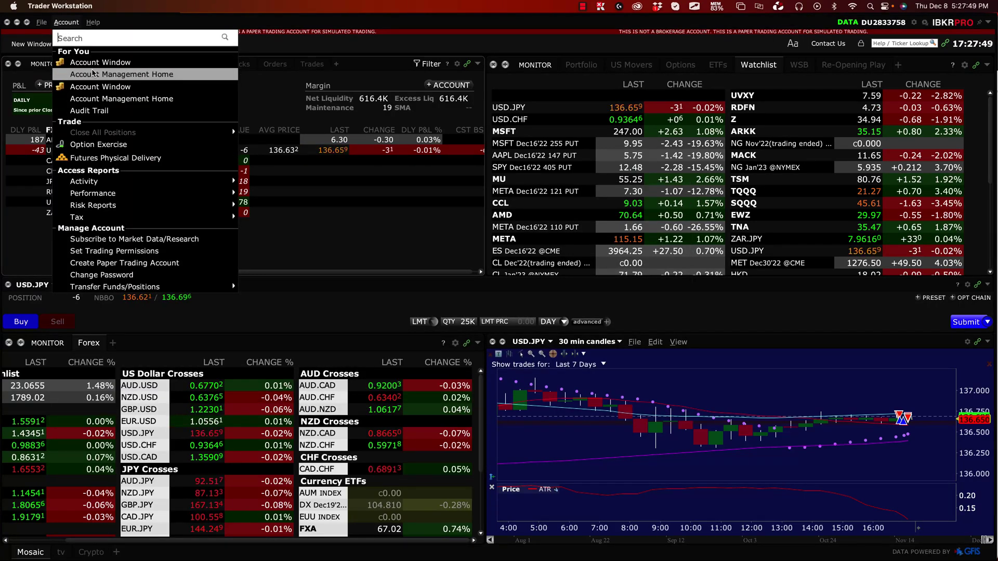
left_click(121, 73)
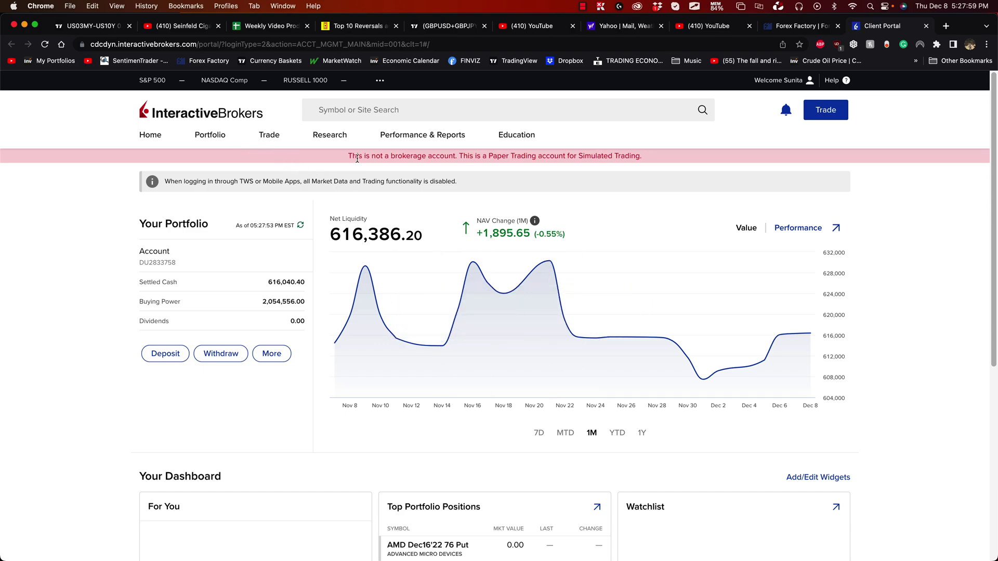
left_click(437, 136)
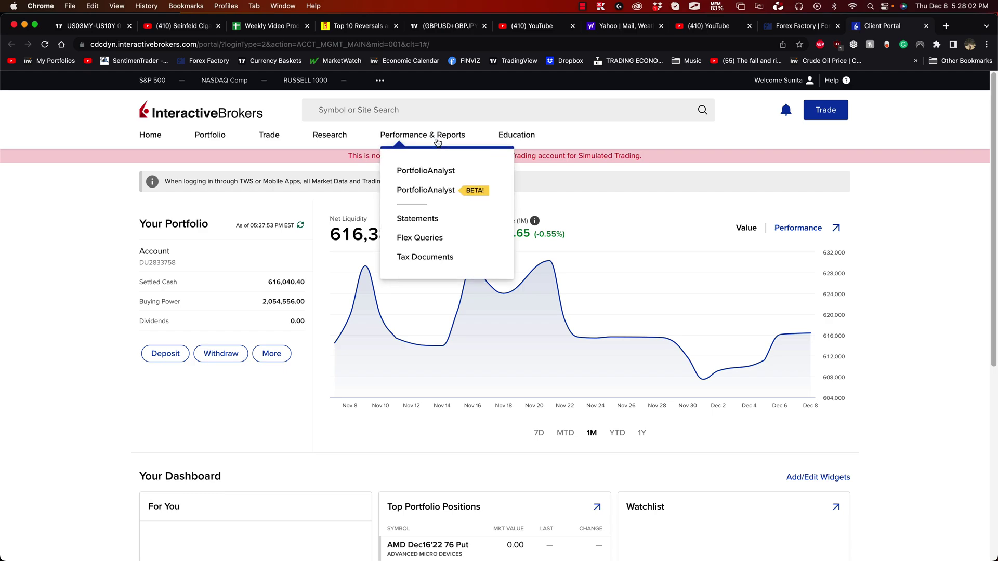
left_click(427, 217)
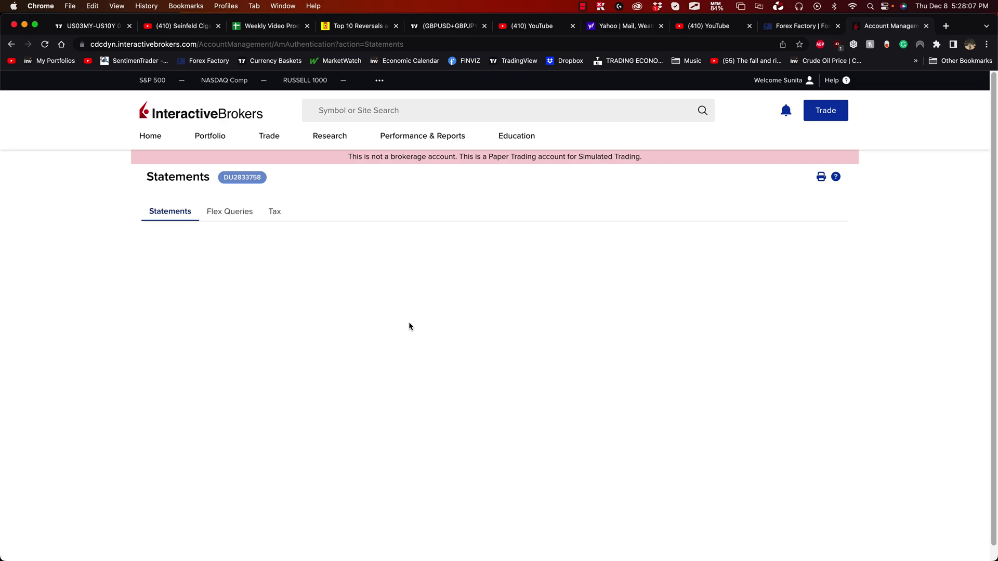
- Run an Activity statement for a custom date range from December 1, 2022 to December 7, 2022
left_click(583, 281)
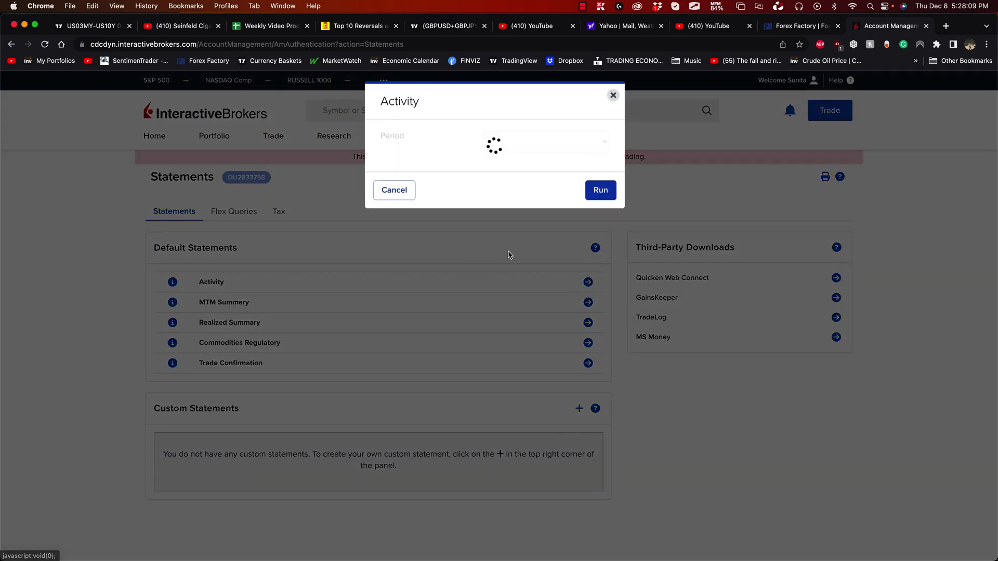
left_click(501, 150)
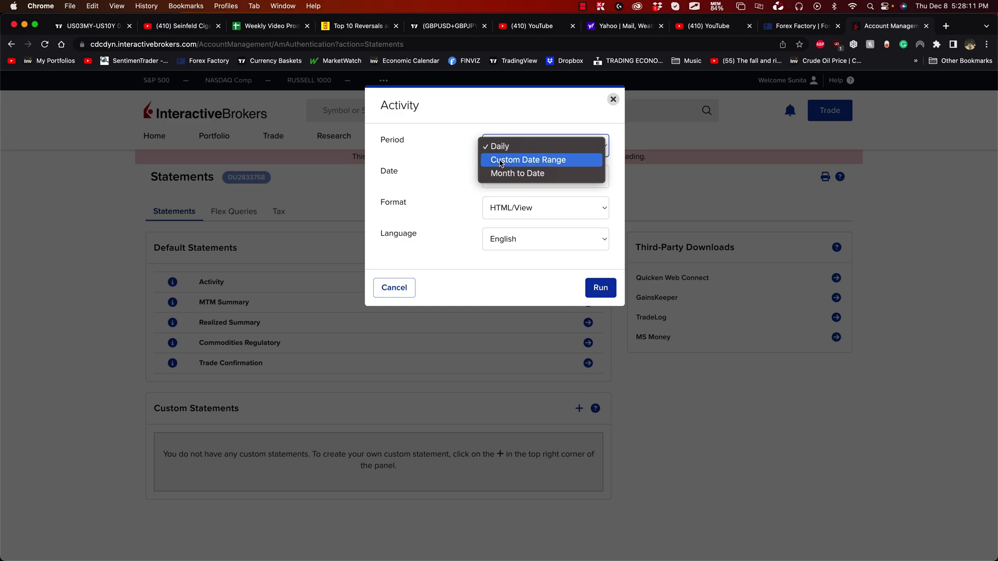
left_click(502, 165)
left_click(502, 176)
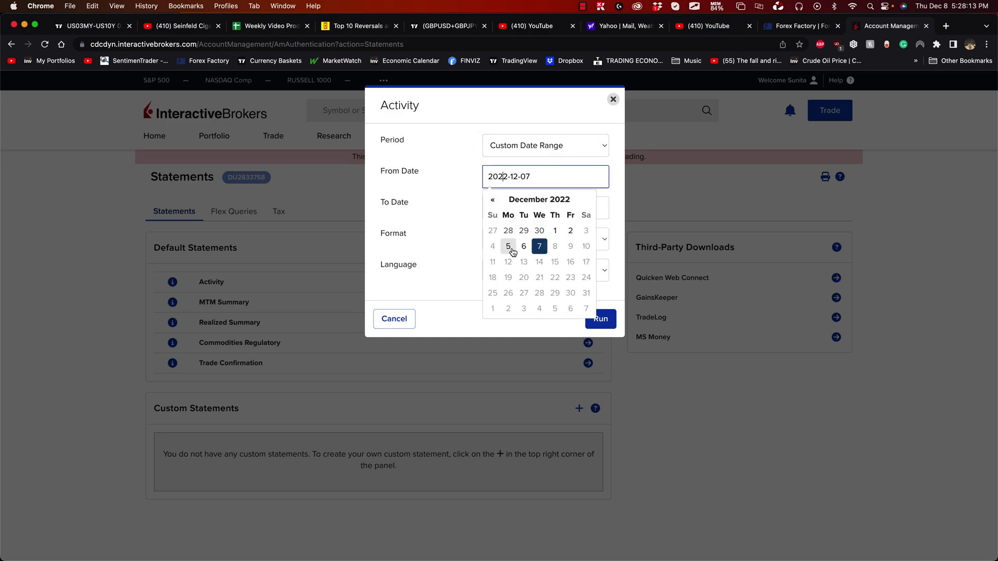
left_click(600, 318)
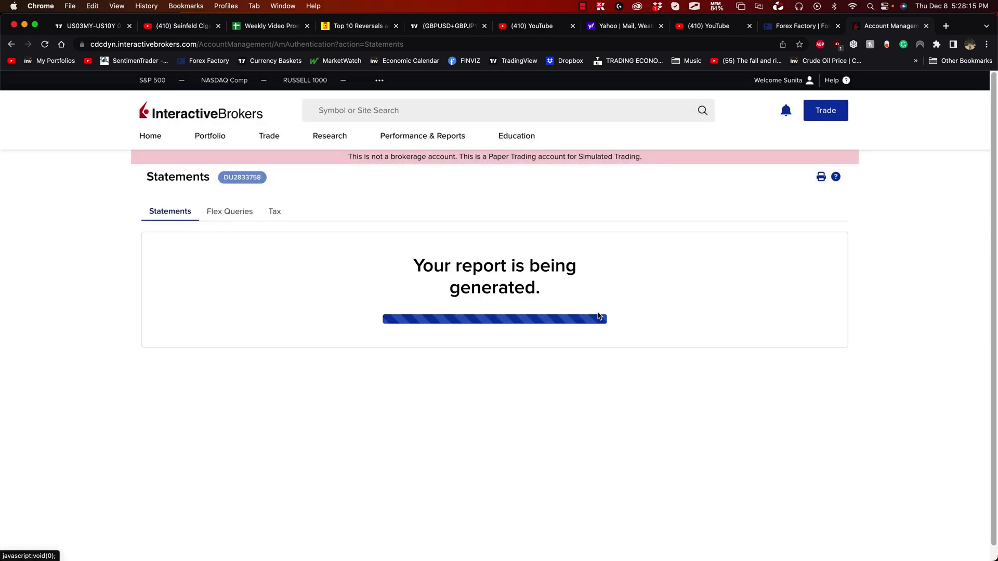
- Expand all sections of the Activity Statement and examine the performance summaries, cash report by currency, trades and interest
scroll(443, 463, "down", 3)
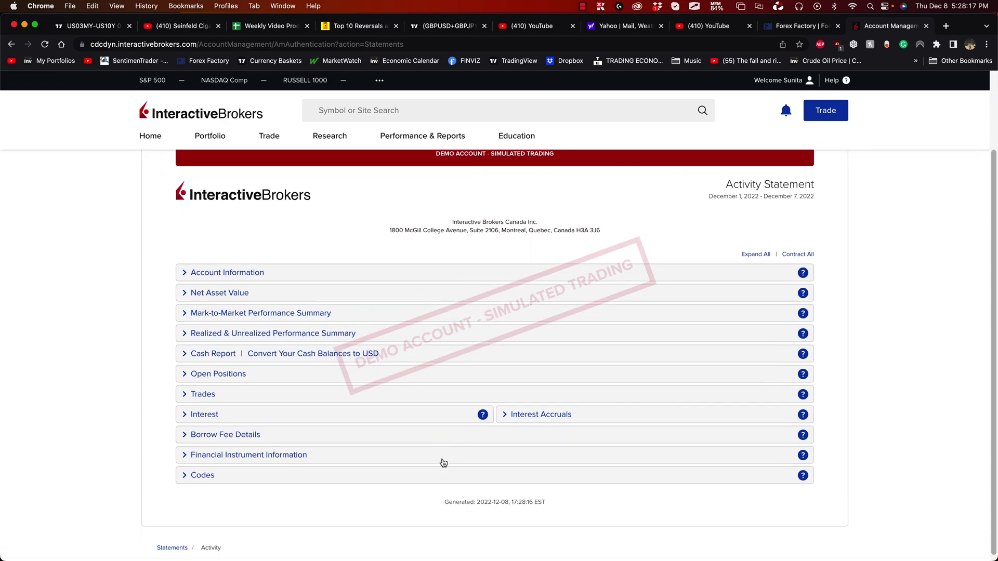
left_click(754, 254)
scroll(541, 376, "down", 3)
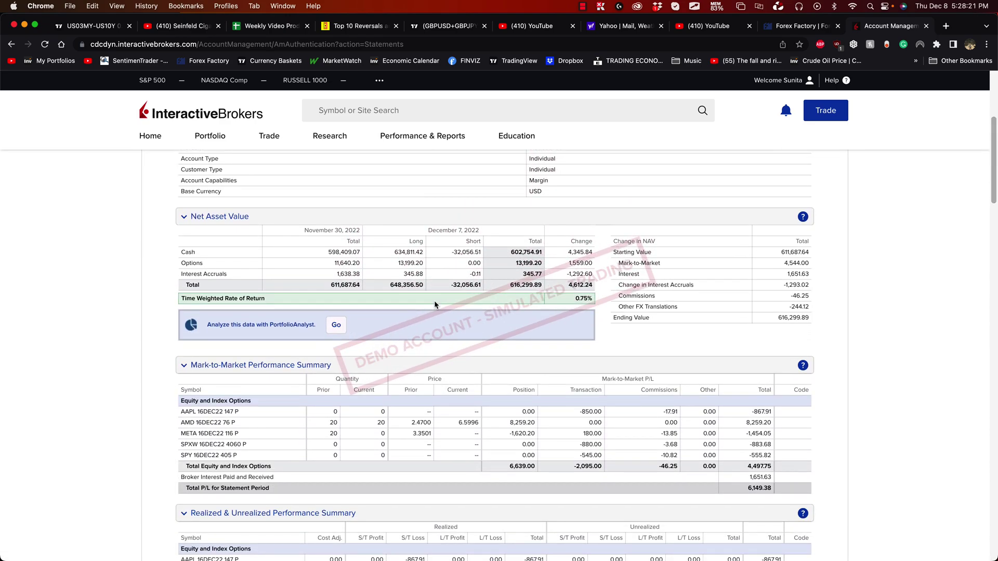
scroll(922, 394, "down", 10)
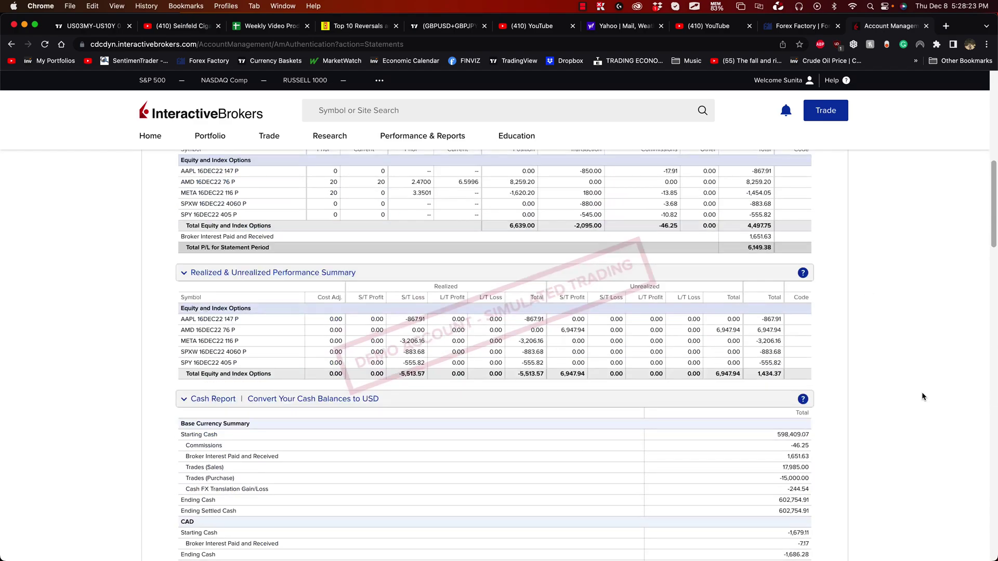
scroll(923, 397, "up", 5)
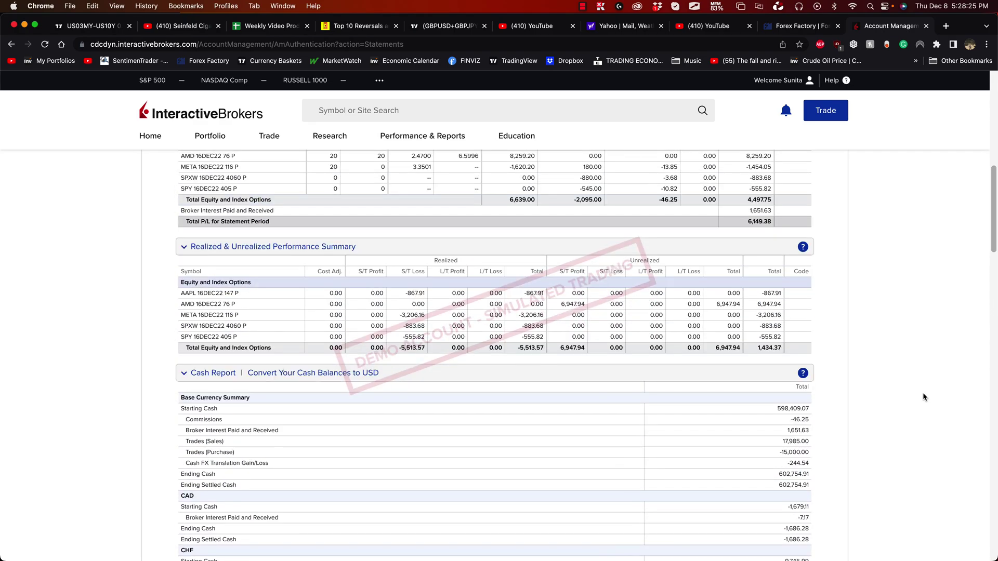
scroll(920, 397, "down", 15)
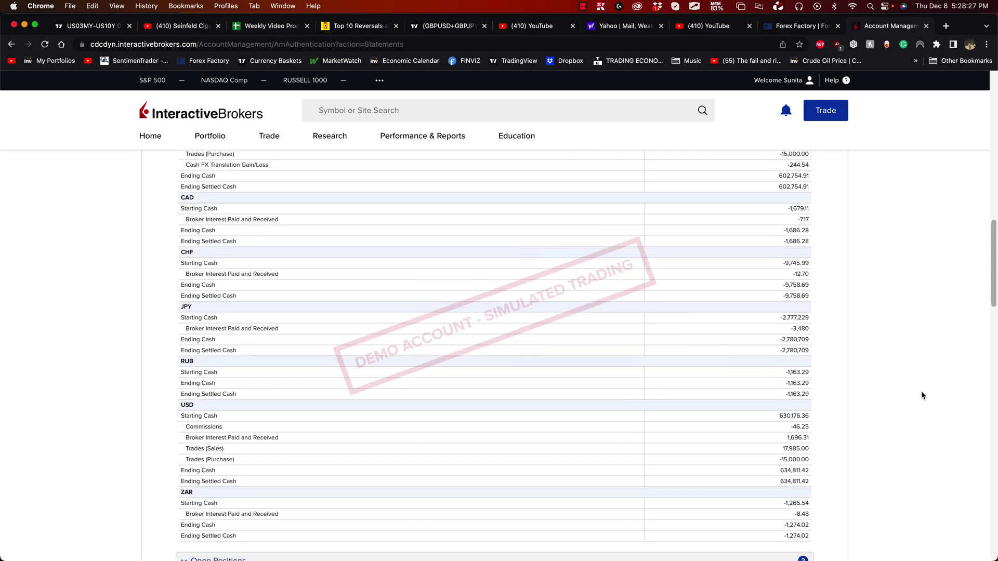
scroll(922, 395, "down", 10)
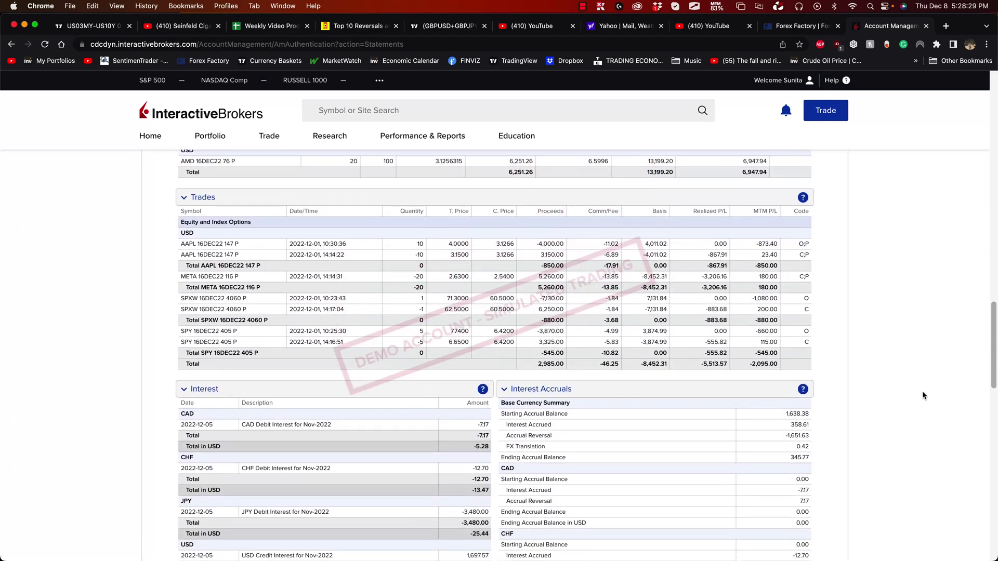
scroll(923, 395, "up", 10)
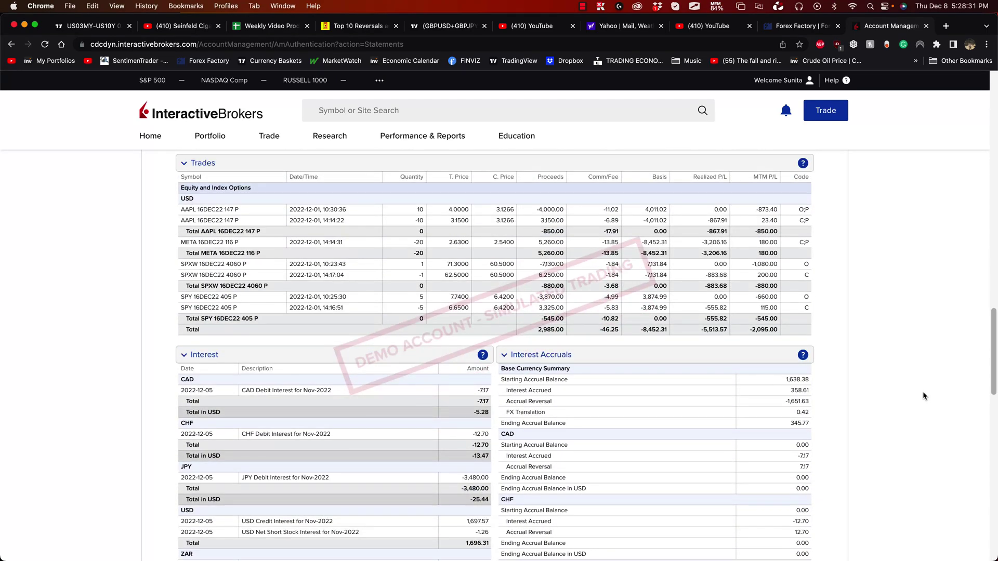
scroll(922, 396, "up", 5)
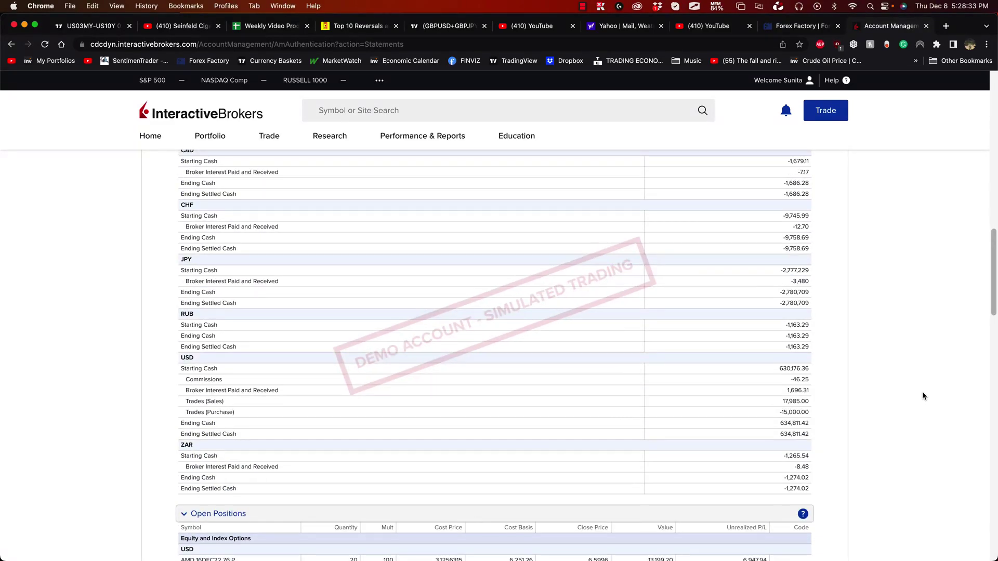
scroll(710, 341, "up", 6)
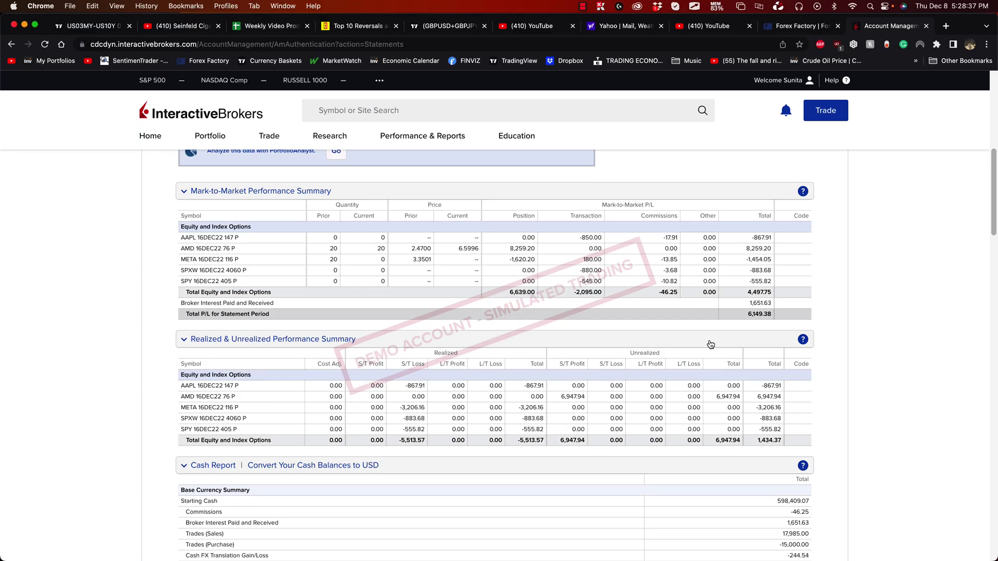
- Examine the Activity Statement's borrow fee details and instrument information, then review its cash report, performance summaries and net asset value
scroll(710, 344, "down", 20)
scroll(710, 344, "up", 10)
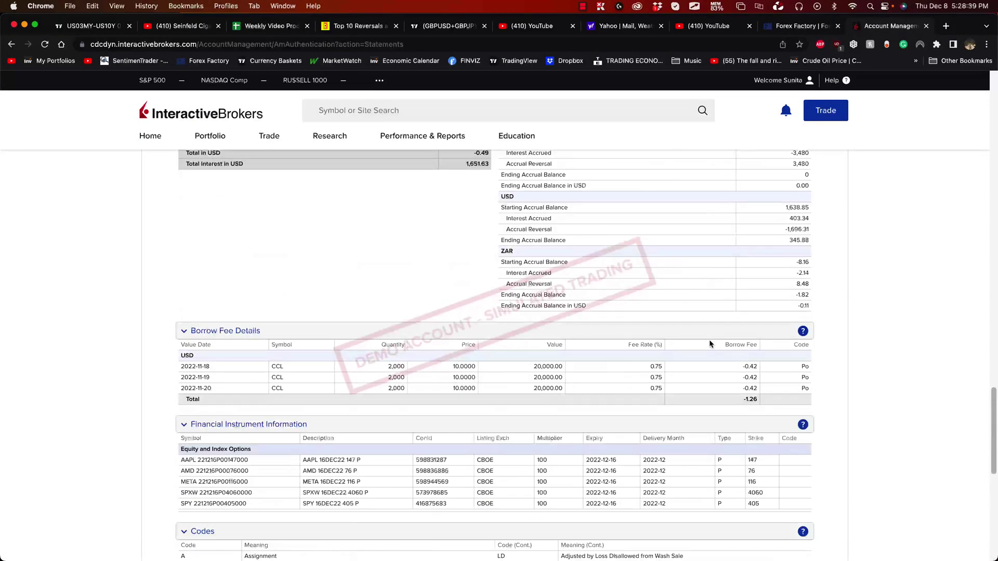
scroll(710, 344, "up", 12)
scroll(553, 325, "up", 7)
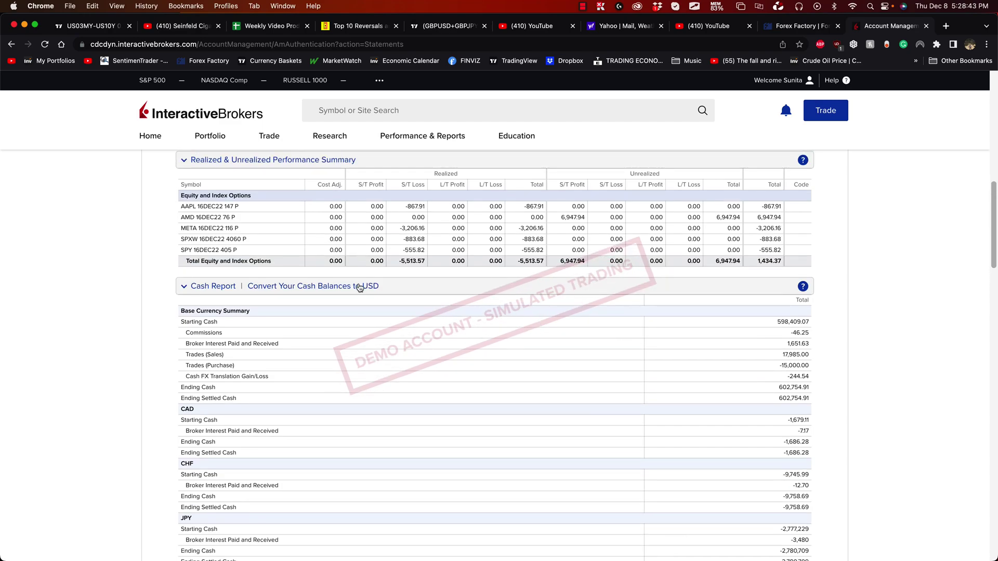
scroll(368, 305, "up", 2)
scroll(471, 316, "up", 8)
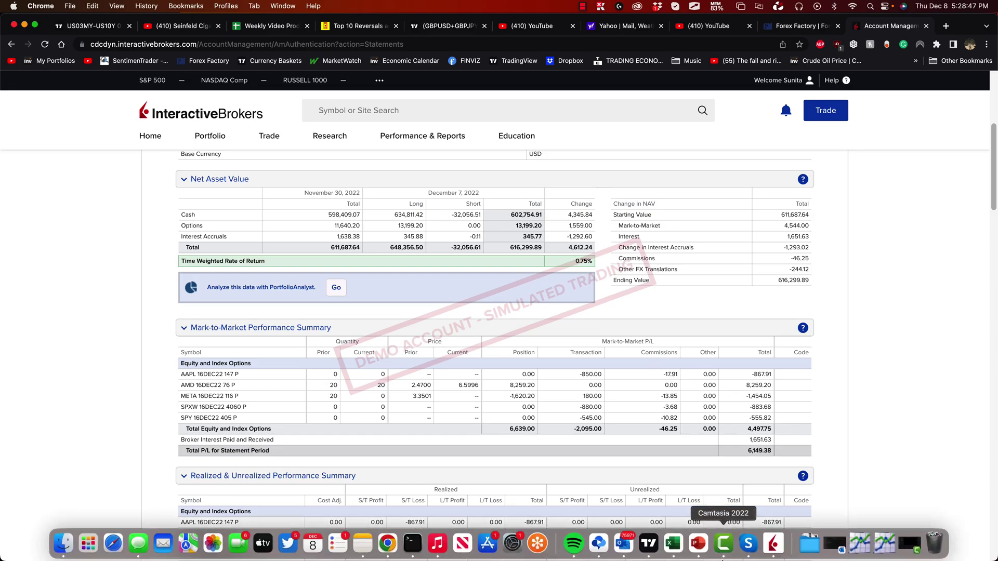
- Switch to Trader Workstation and set the USD.JPY chart's candle size to 15 min
left_click(797, 554)
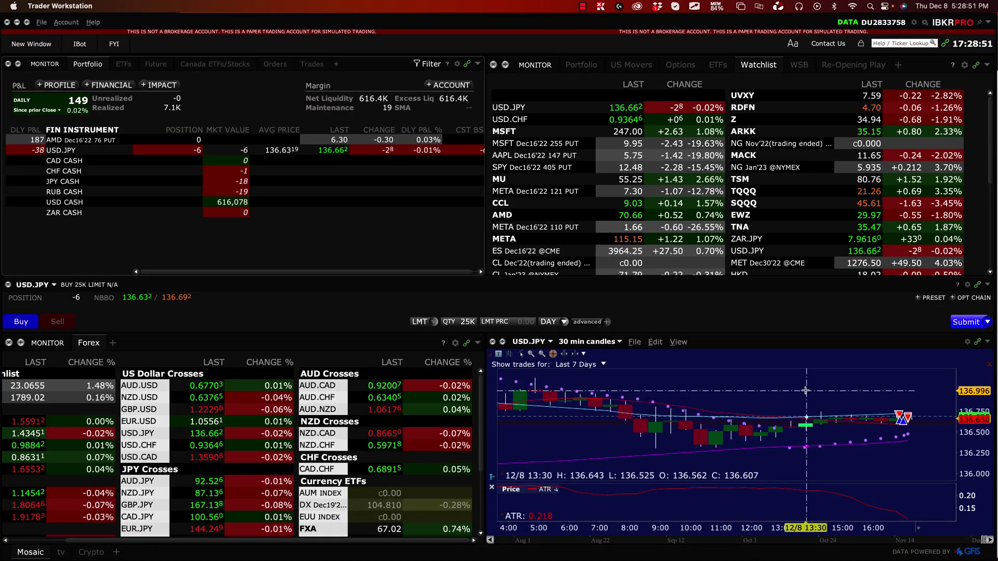
scroll(700, 400, "up", 2)
scroll(700, 401, "down", 2)
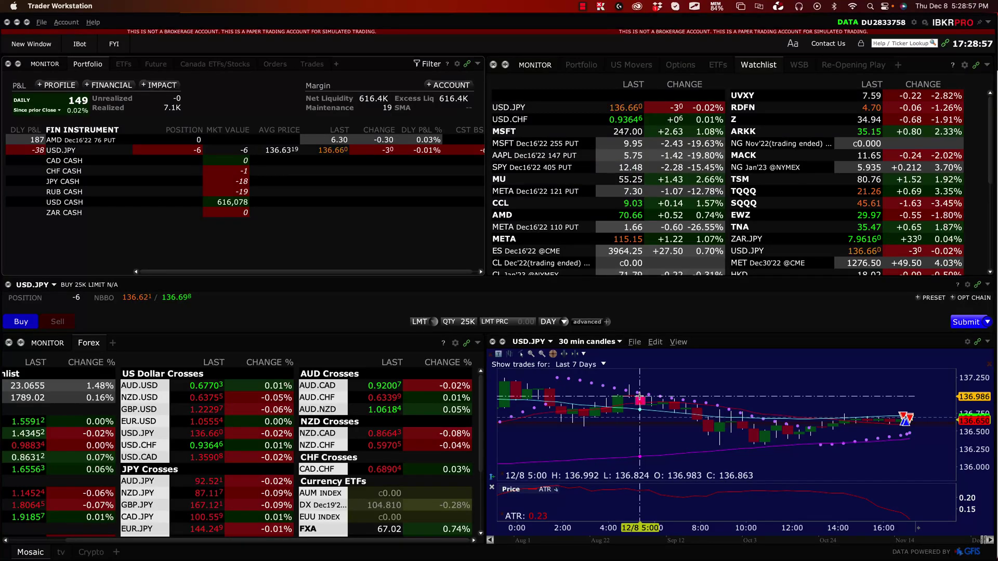
left_click(594, 342)
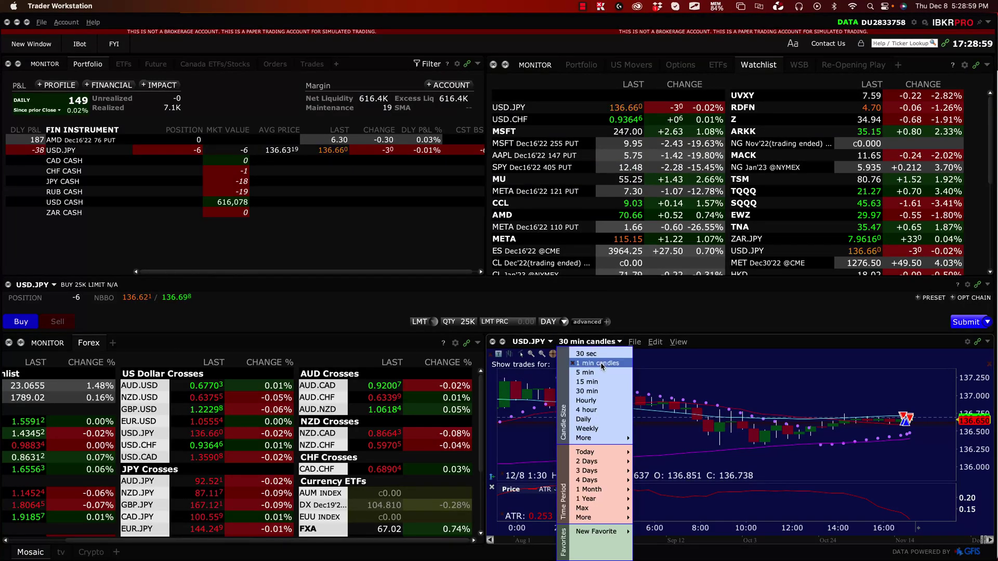
left_click(595, 382)
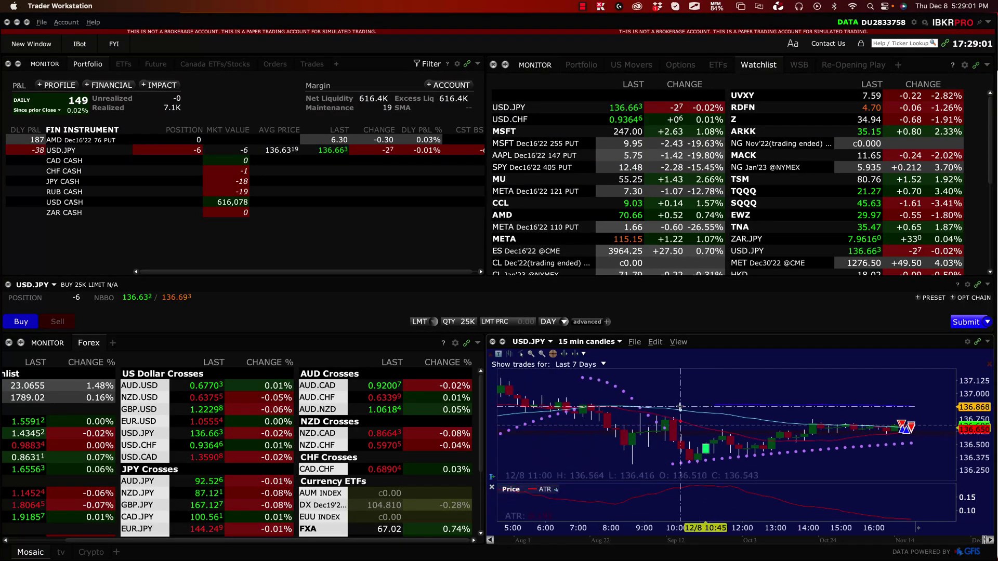